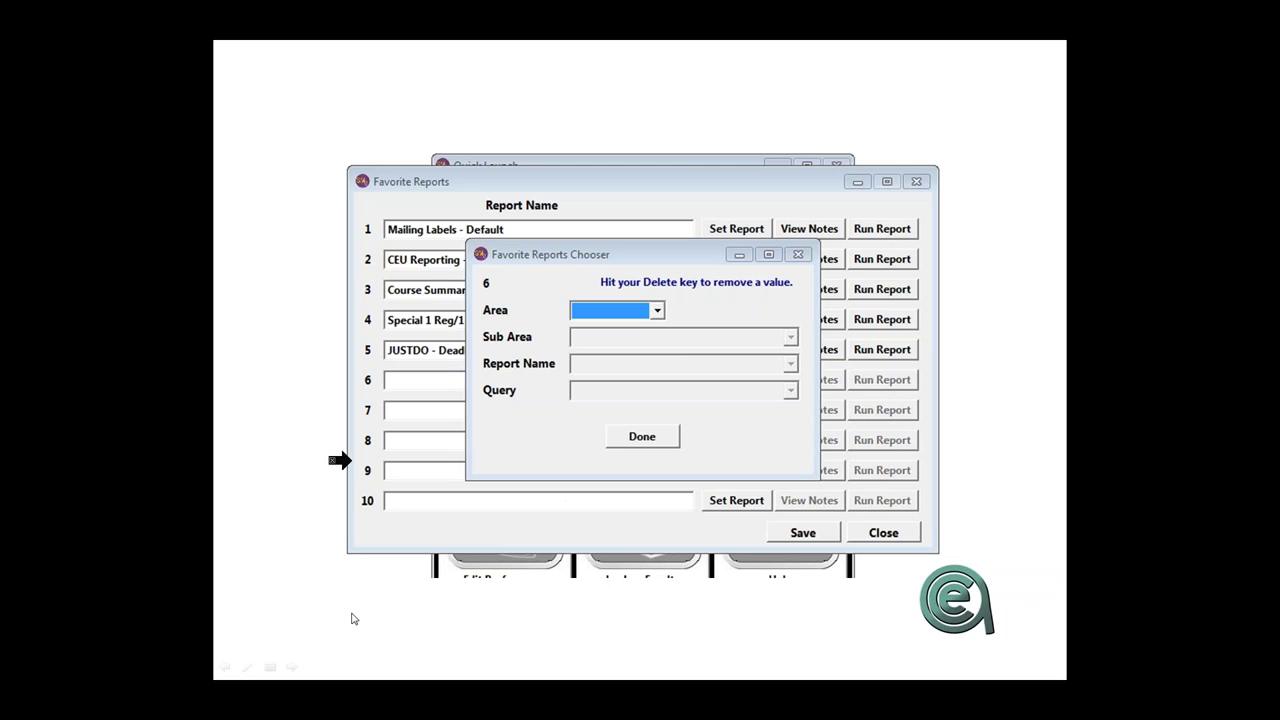
Switch from the slide show to Student Manager and close the open Favorite Reports window.
left_click(355, 619)
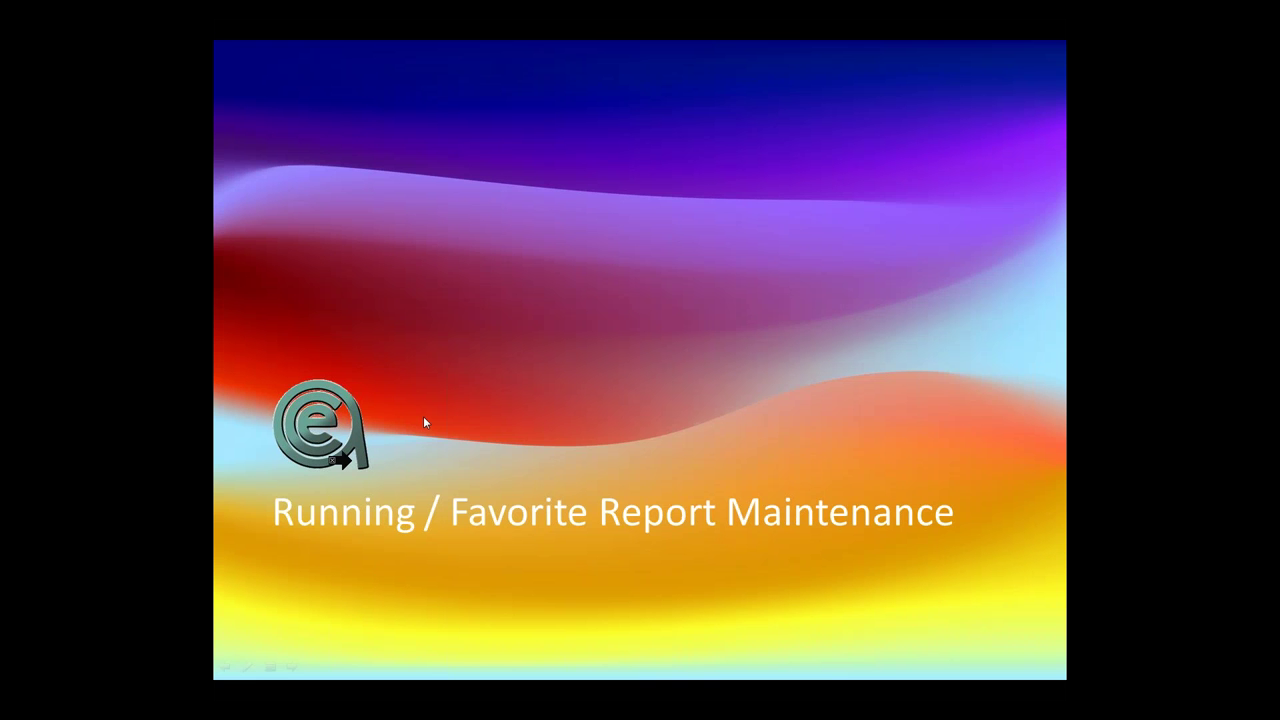
key("alt+Tab")
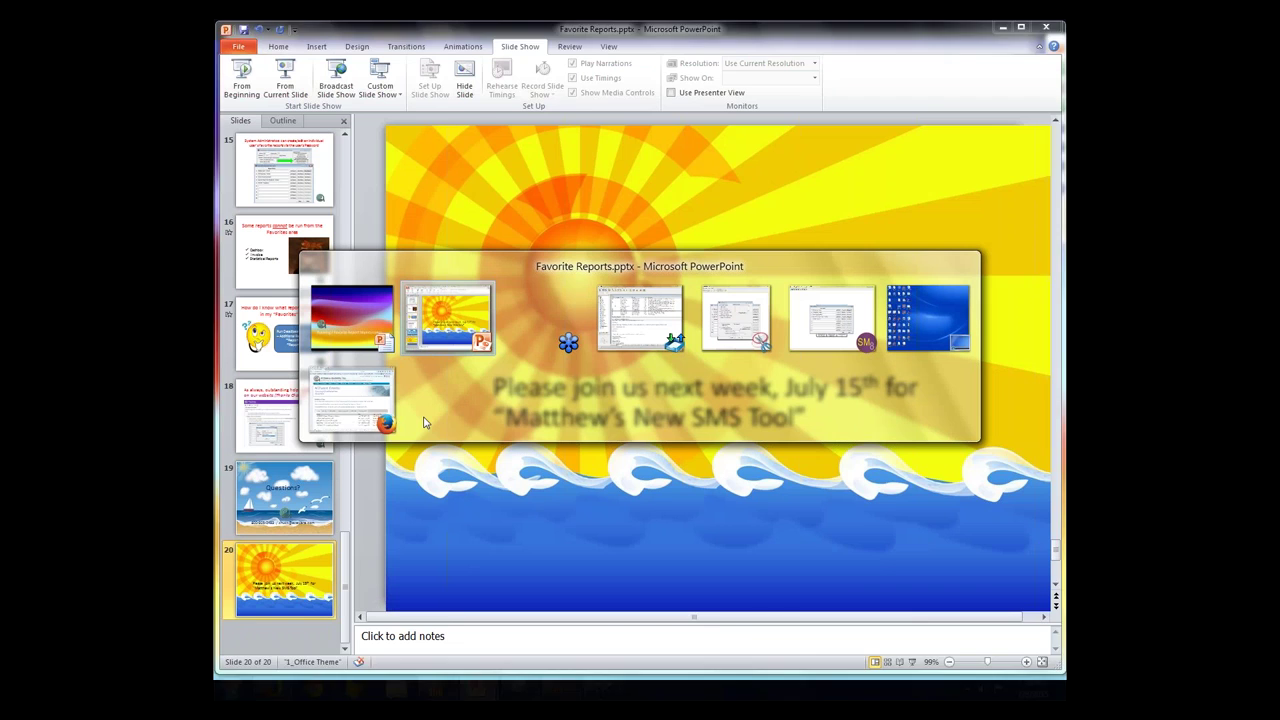
key("alt+Tab")
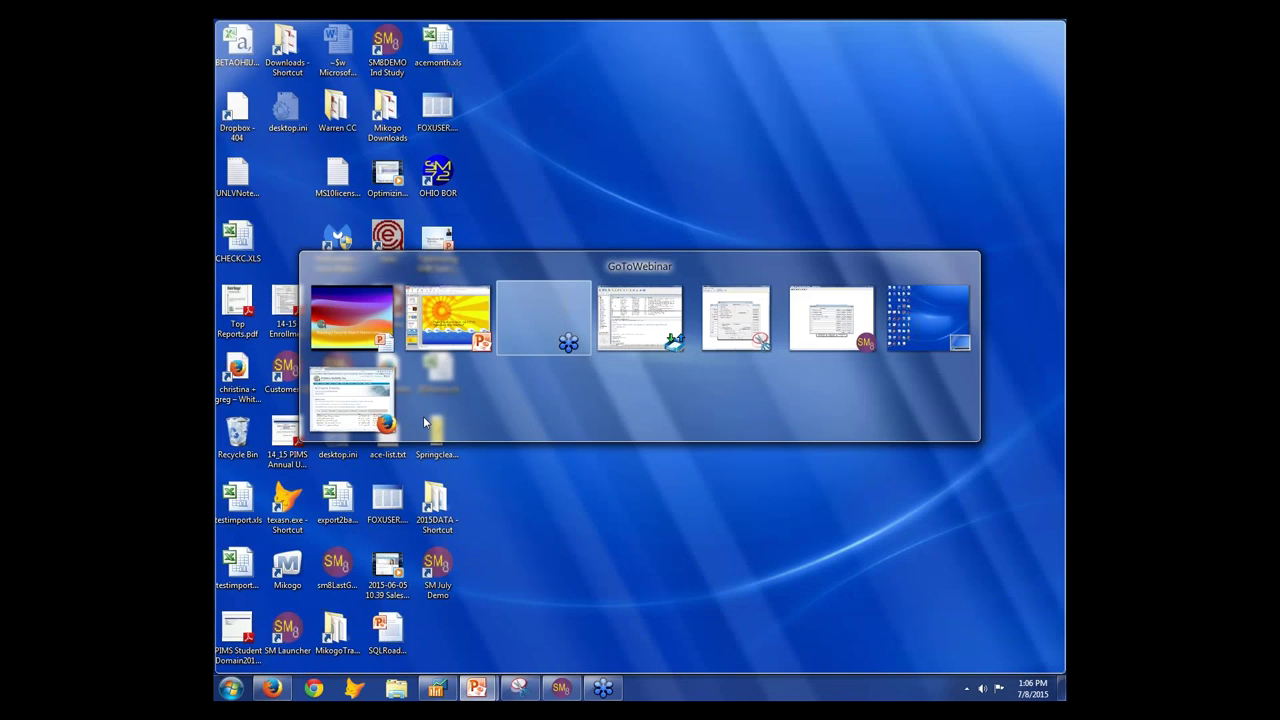
key("alt+Tab")
key("alt+Tab")
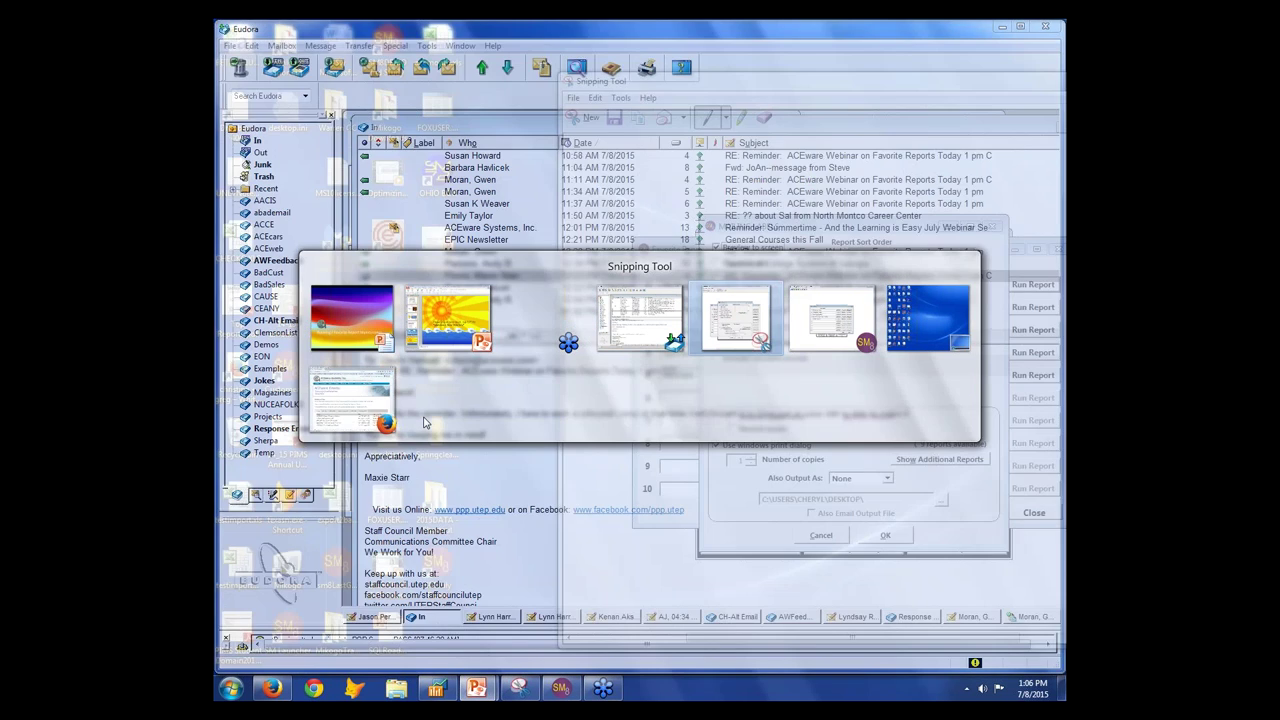
key("alt+Tab")
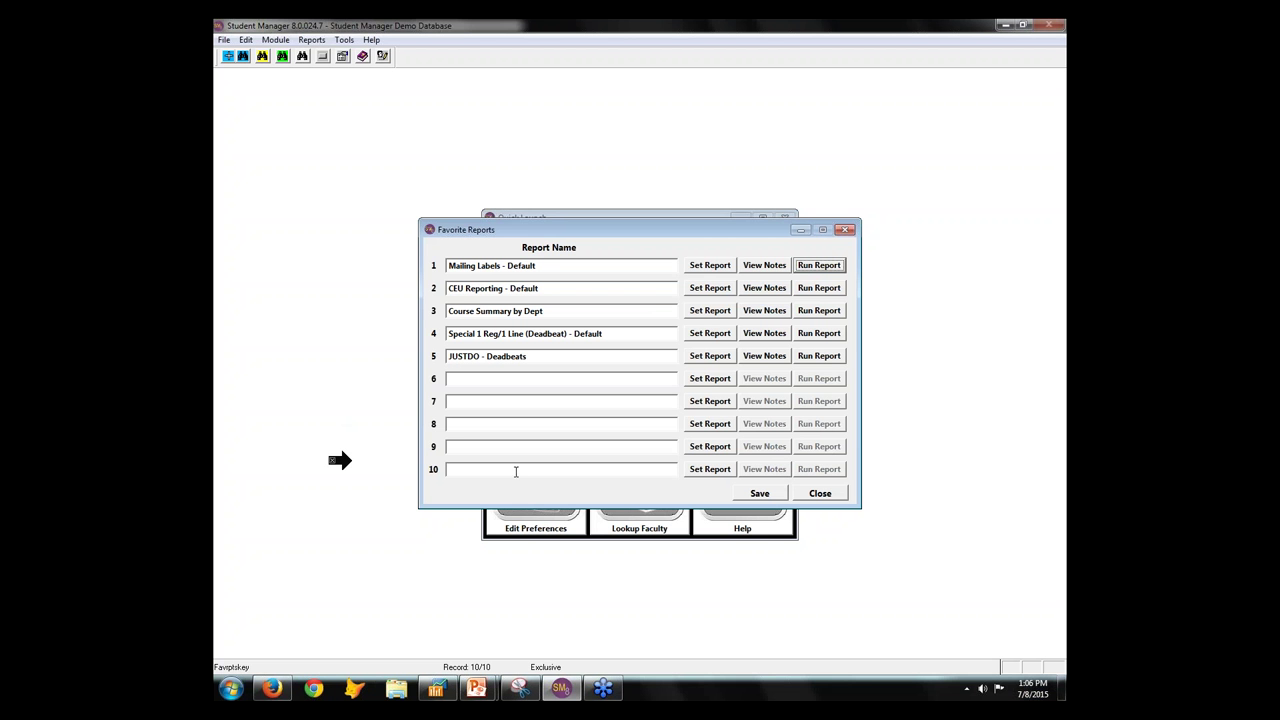
left_click(830, 497)
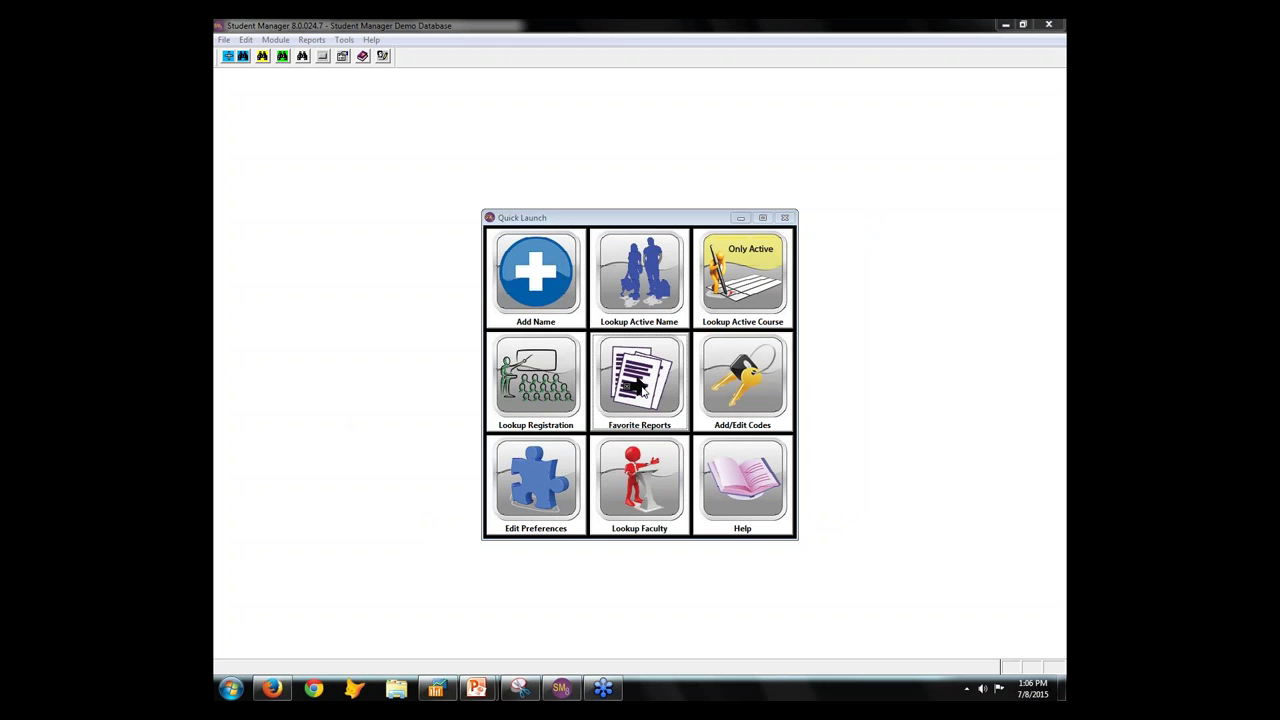
left_click(311, 39)
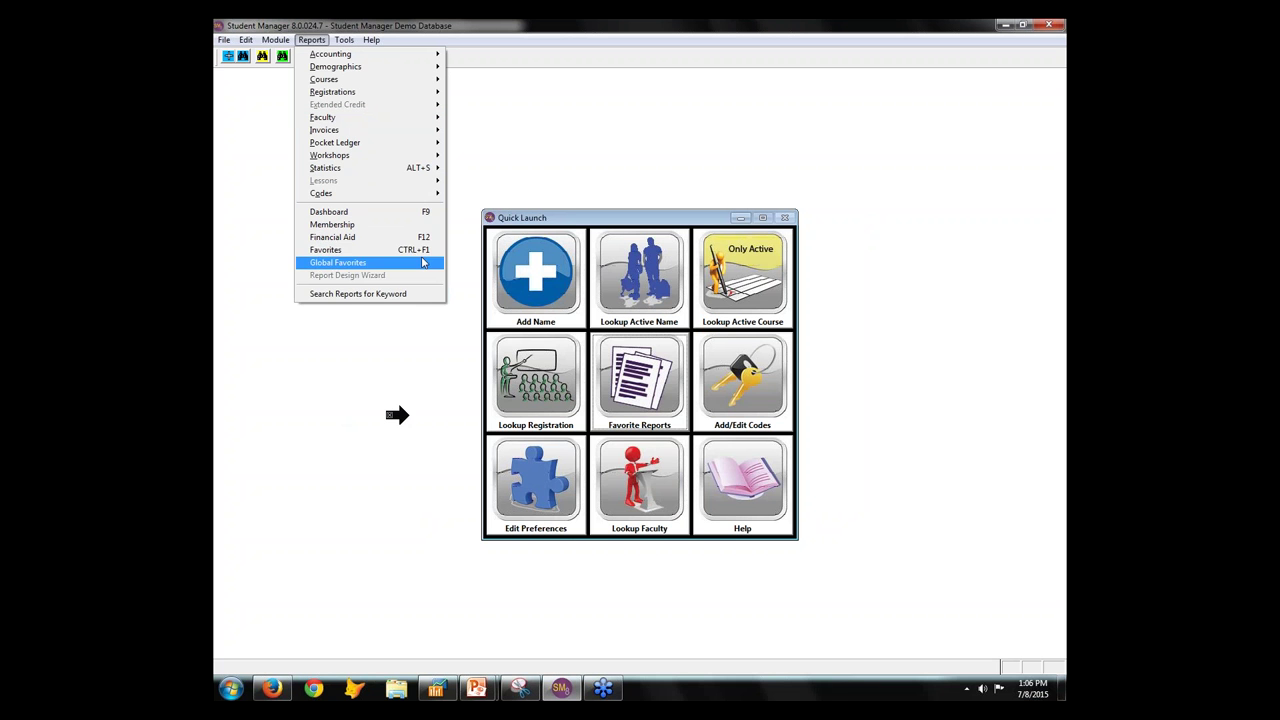
left_click(429, 357)
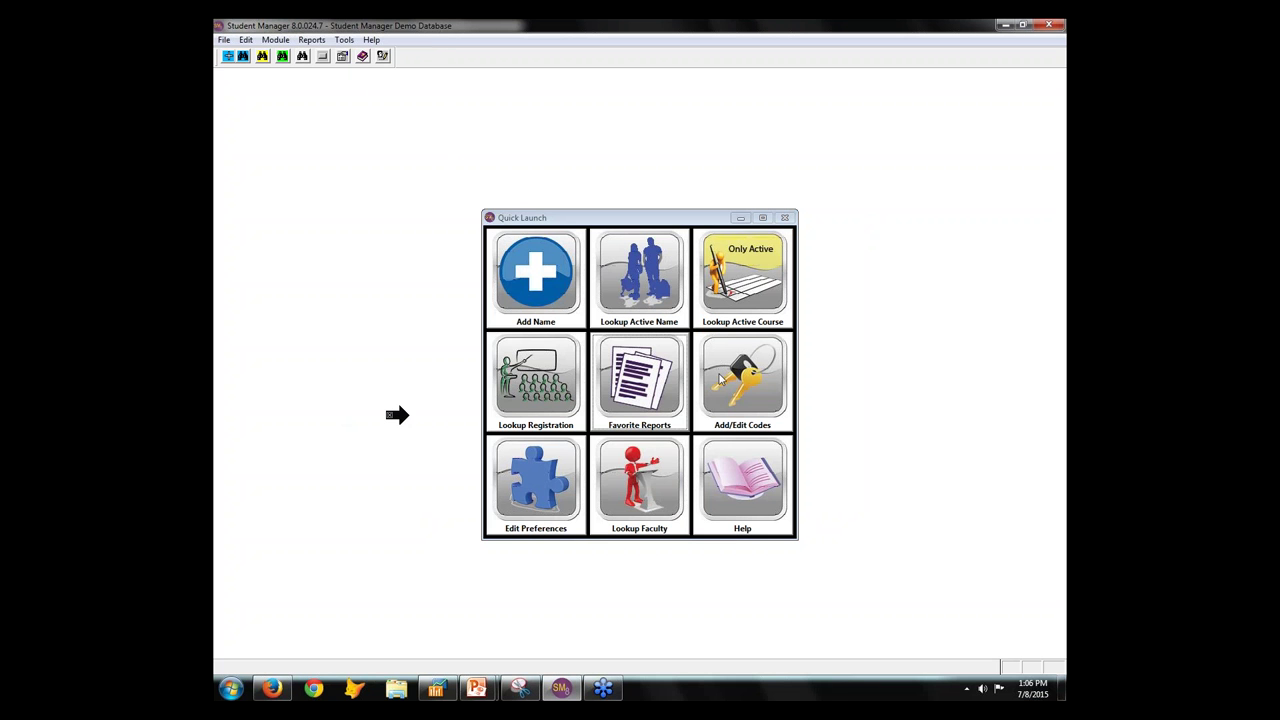
Open Favorite Reports and set entry 6 to the Accounting area and the Income & Enrollment Summary sub area.
left_click(657, 377)
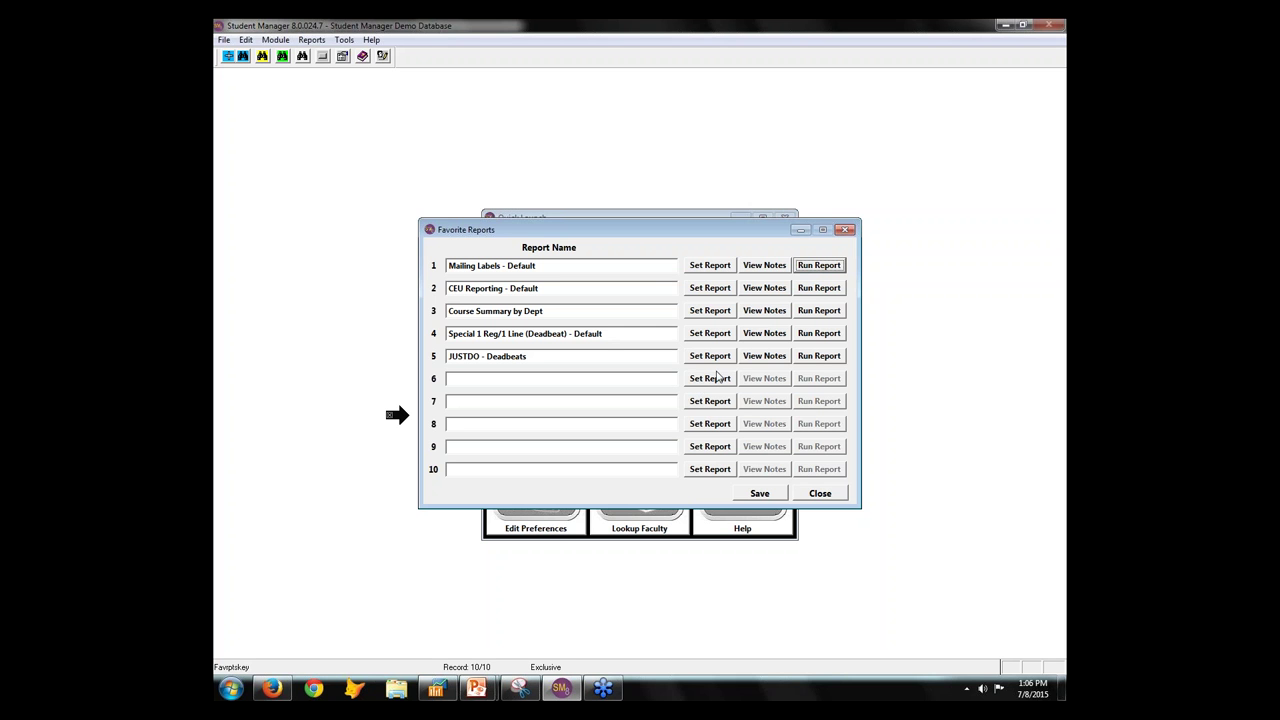
left_click(710, 380)
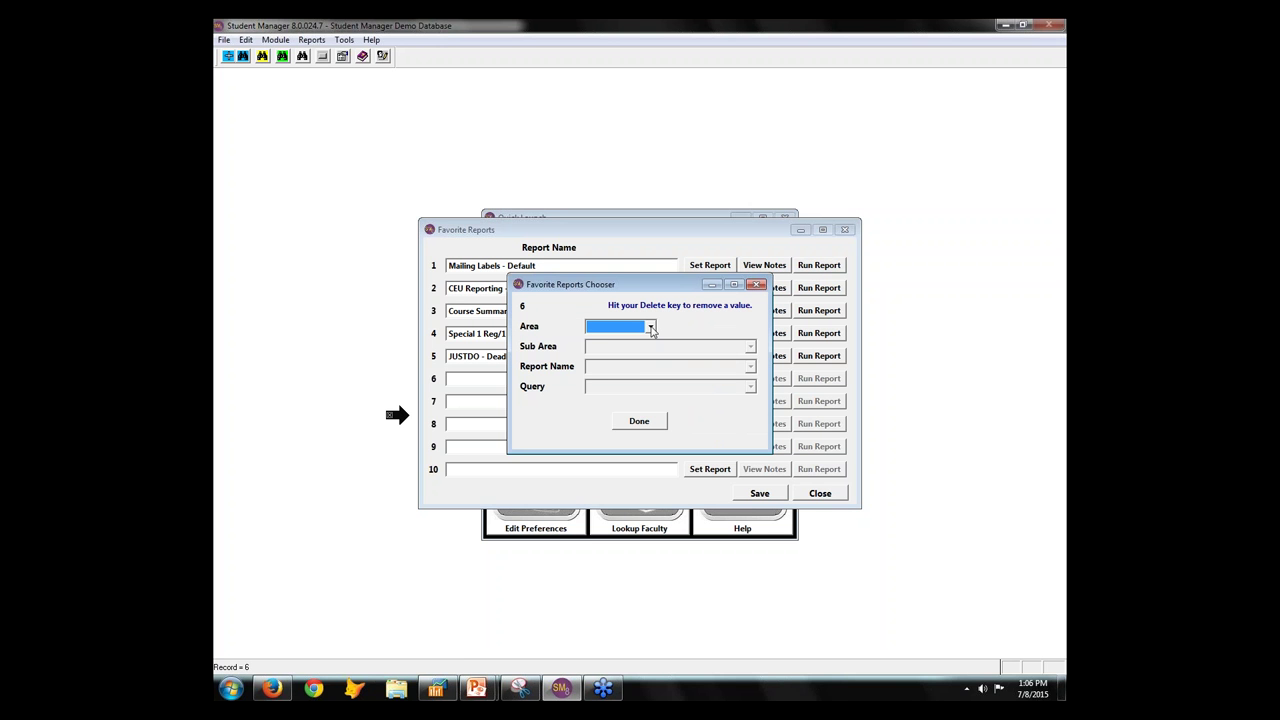
left_click(651, 327)
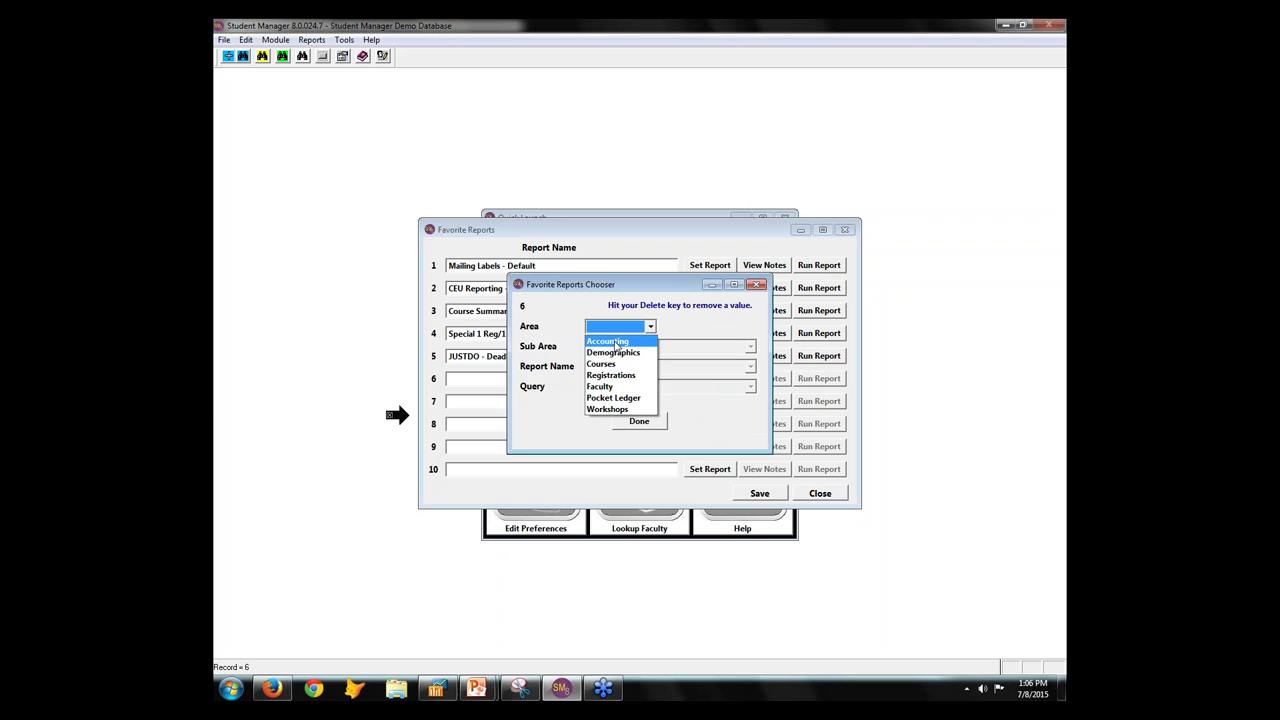
left_click(616, 344)
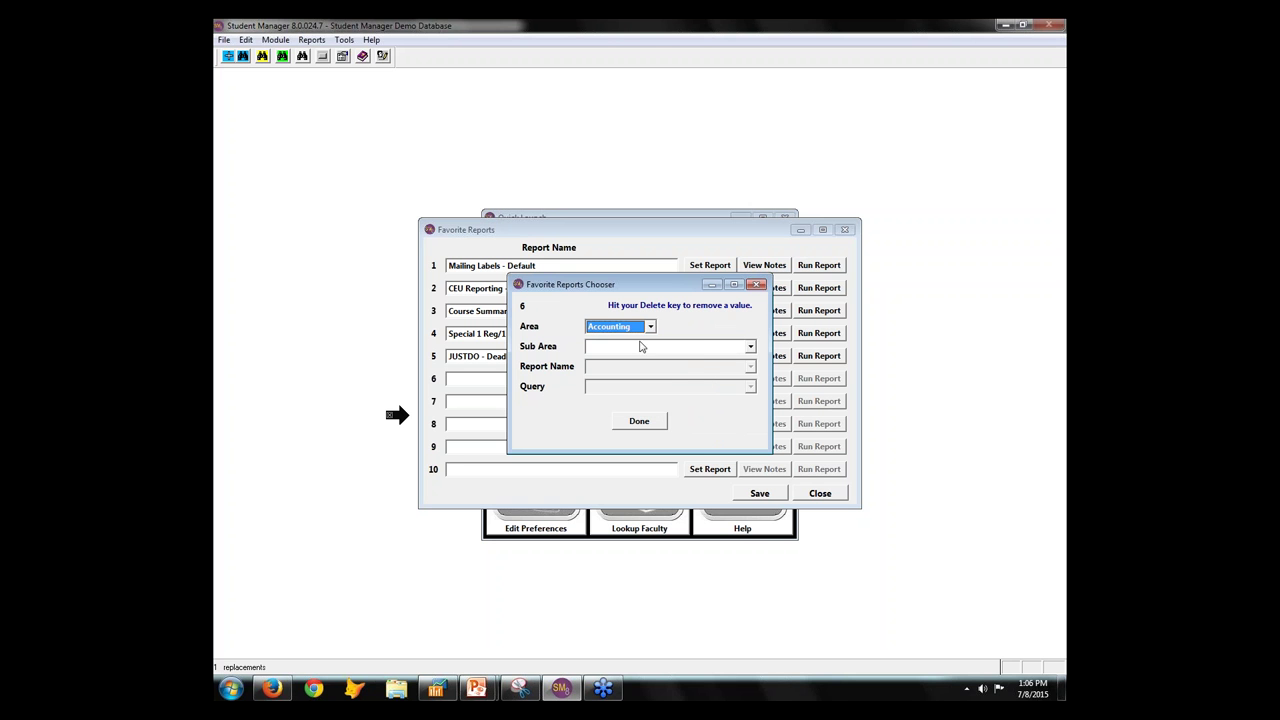
left_click(751, 348)
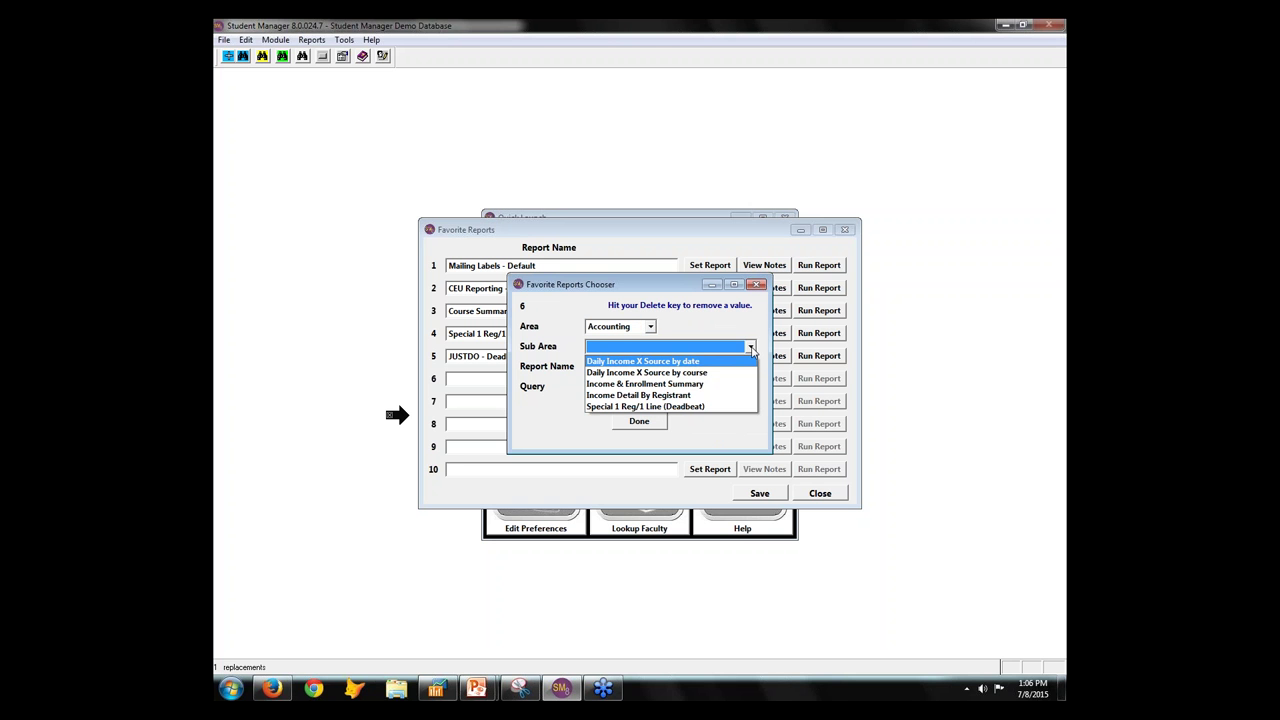
left_click(684, 386)
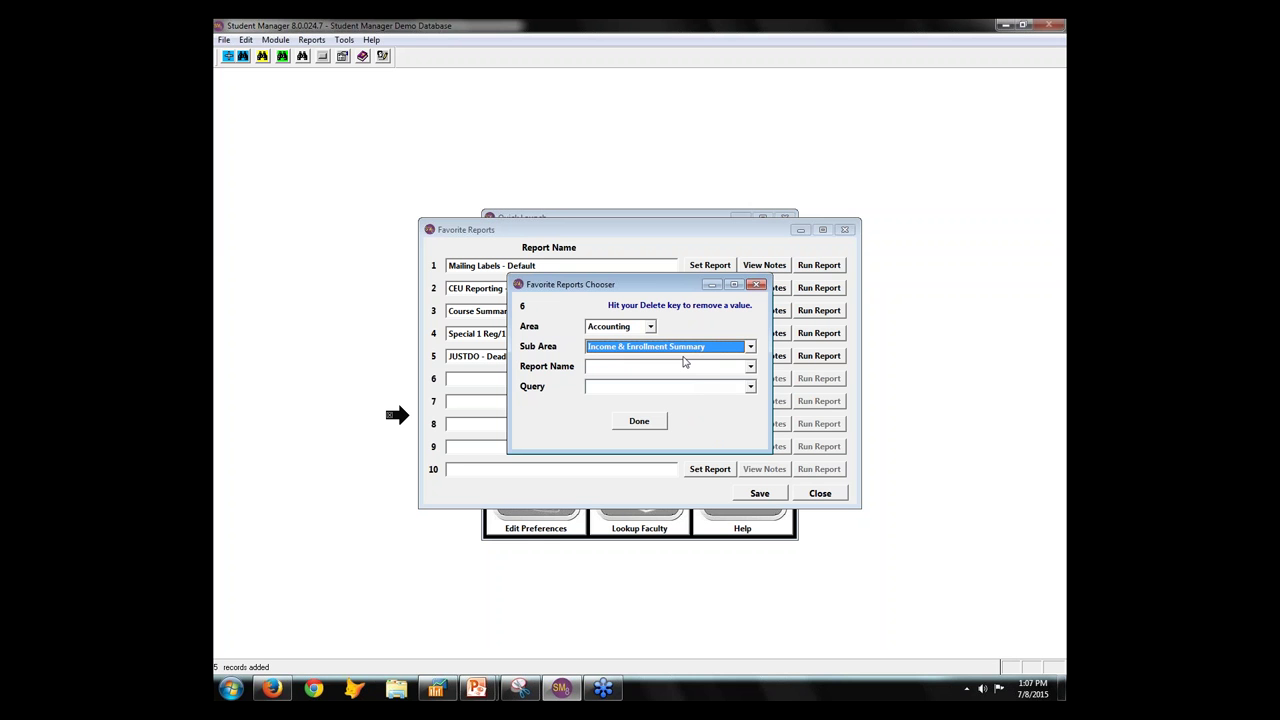
Assign the Enroll & Income (col) report with the "Course Number =" query to favorite 6 and close the list without saving.
left_click(751, 367)
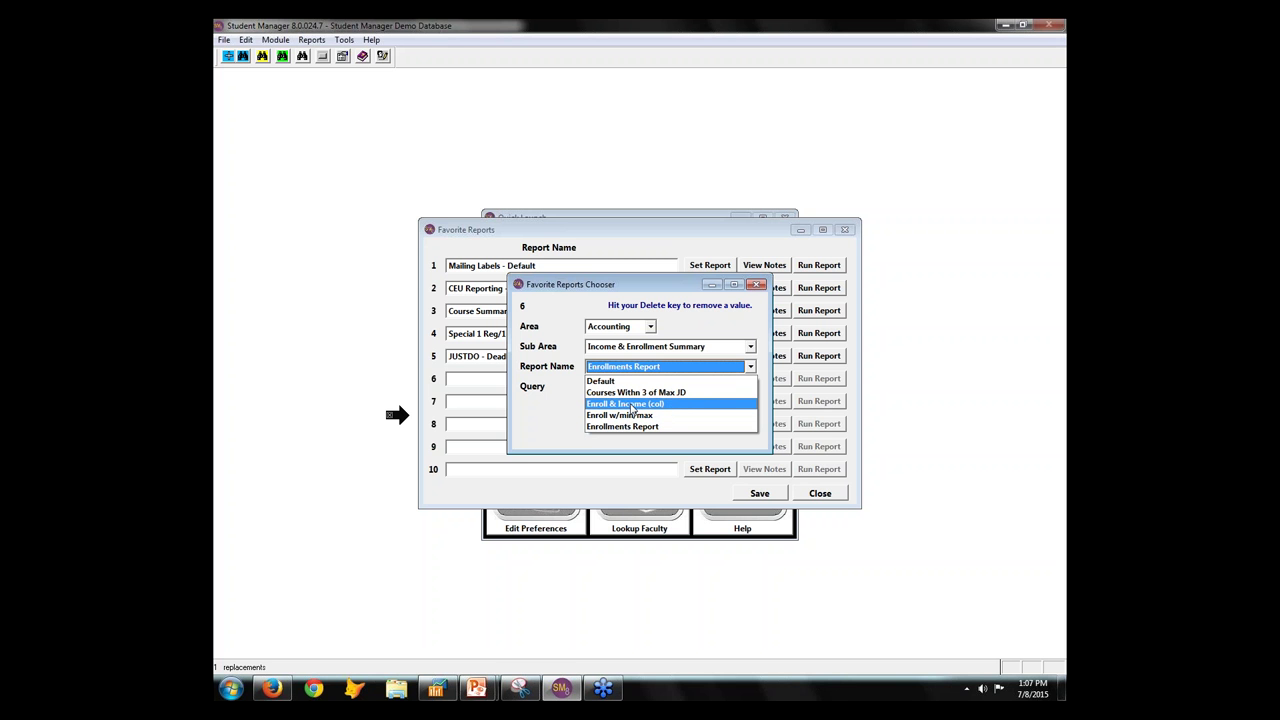
left_click(632, 405)
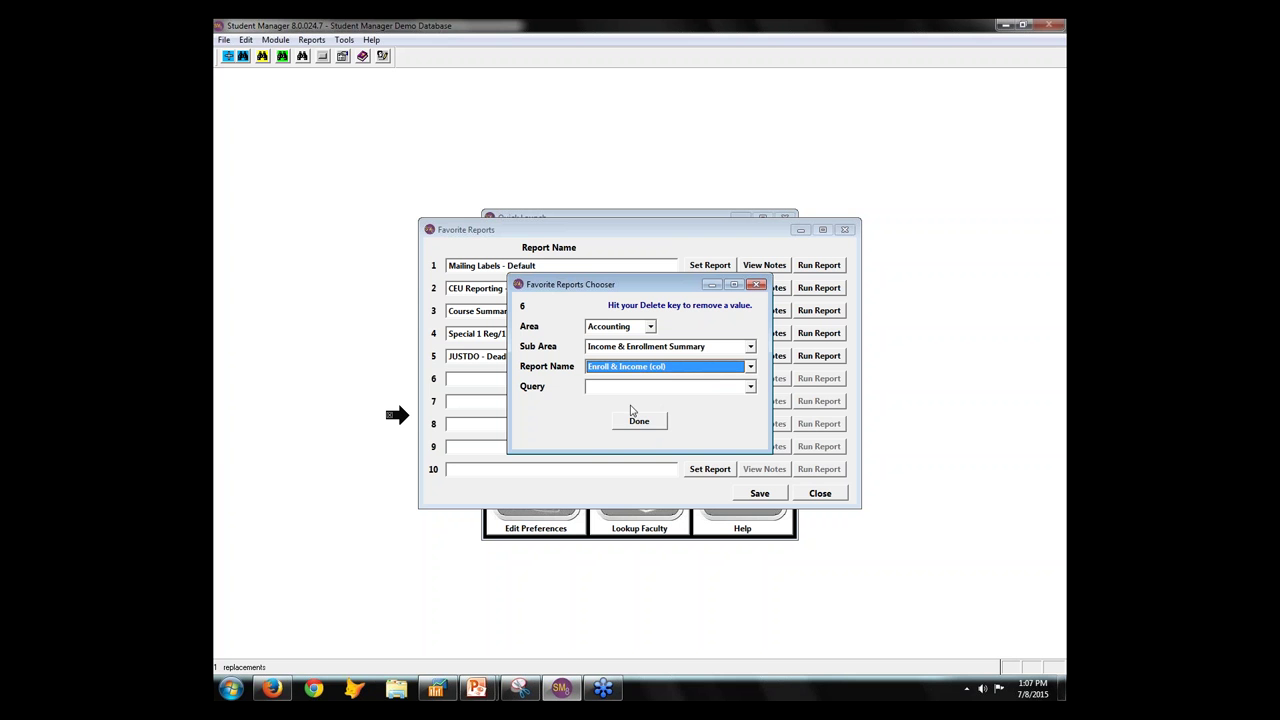
left_click(751, 389)
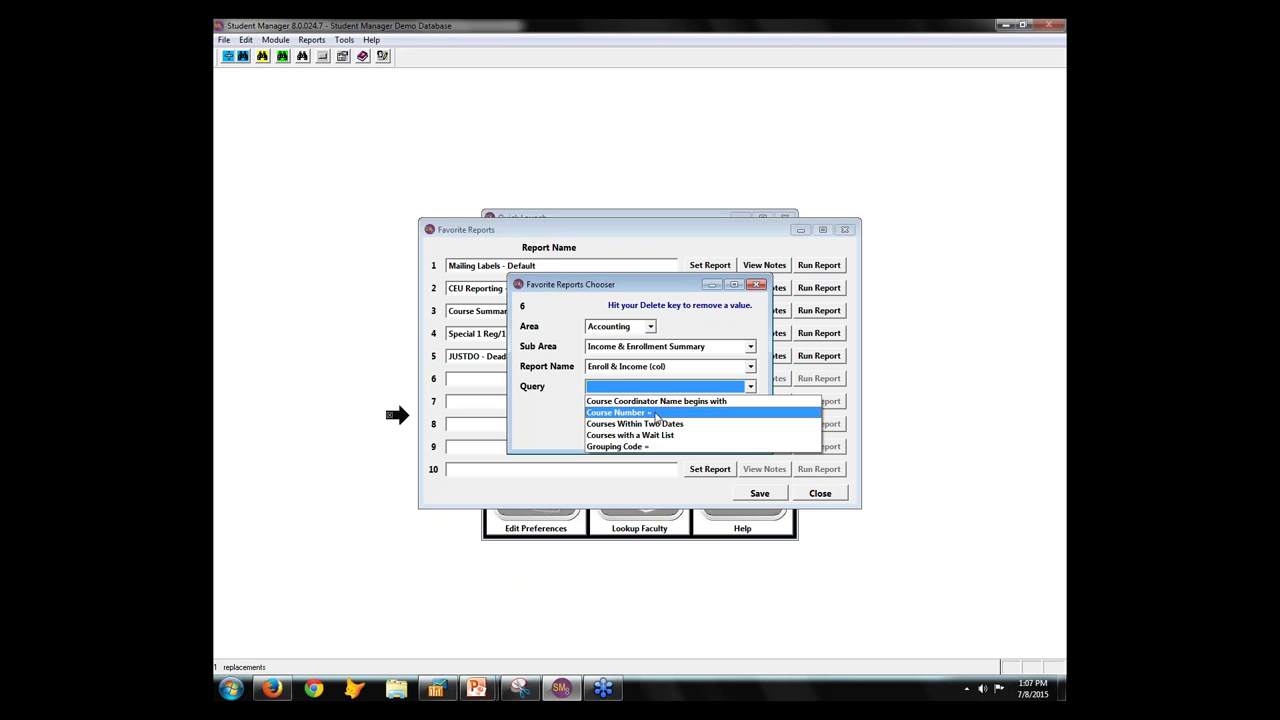
left_click(626, 412)
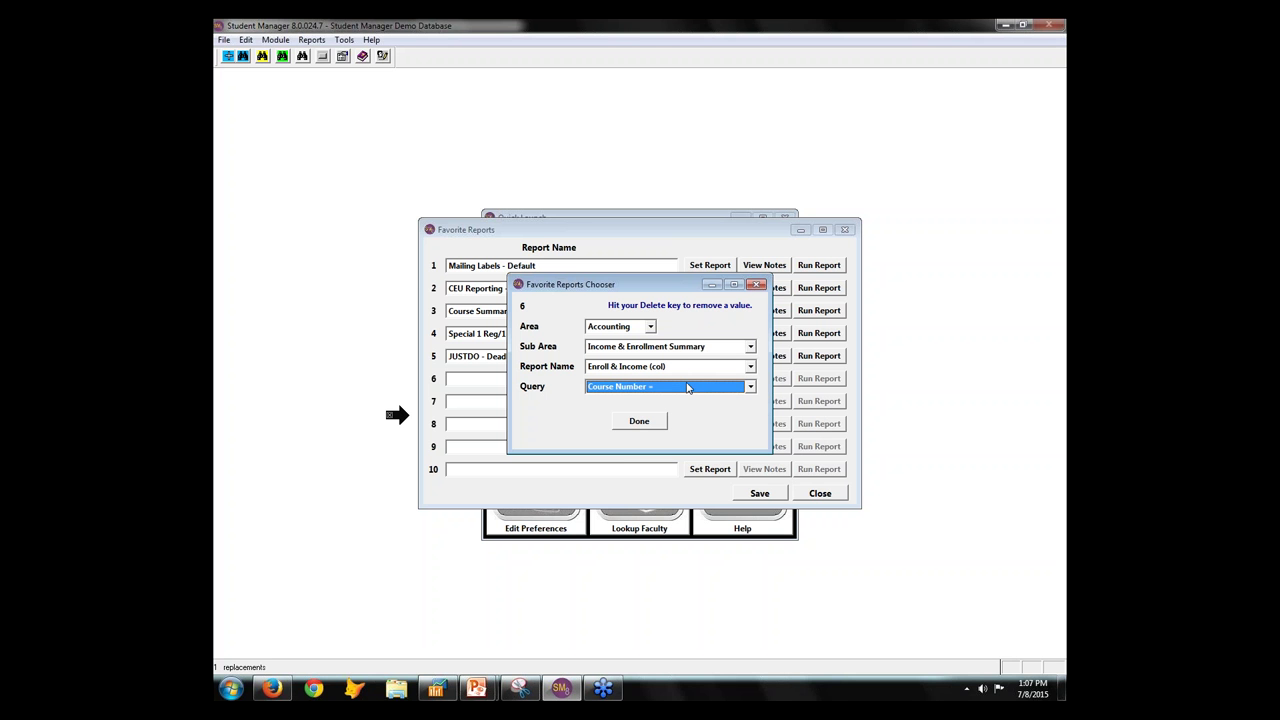
left_click(641, 421)
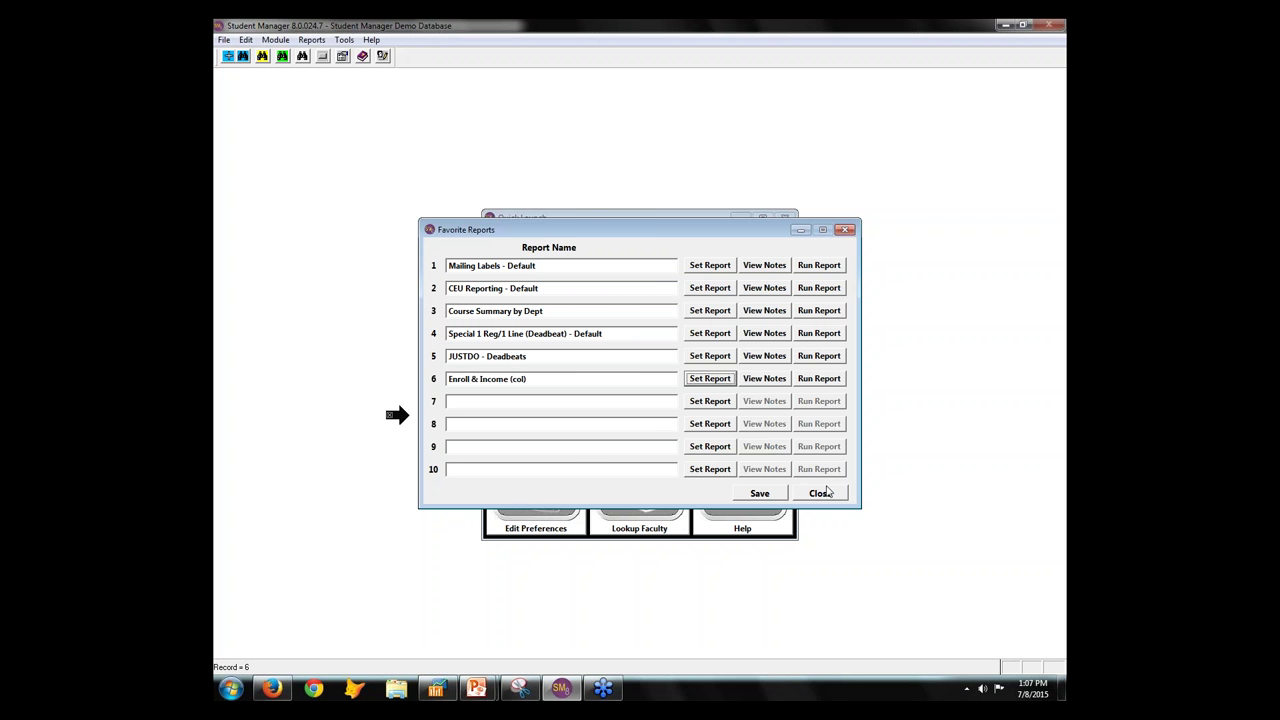
left_click(830, 492)
Reopen Favorite Reports and choose the Accounting area and Income & Enrollment Summary sub area for entry 6.
left_click(615, 403)
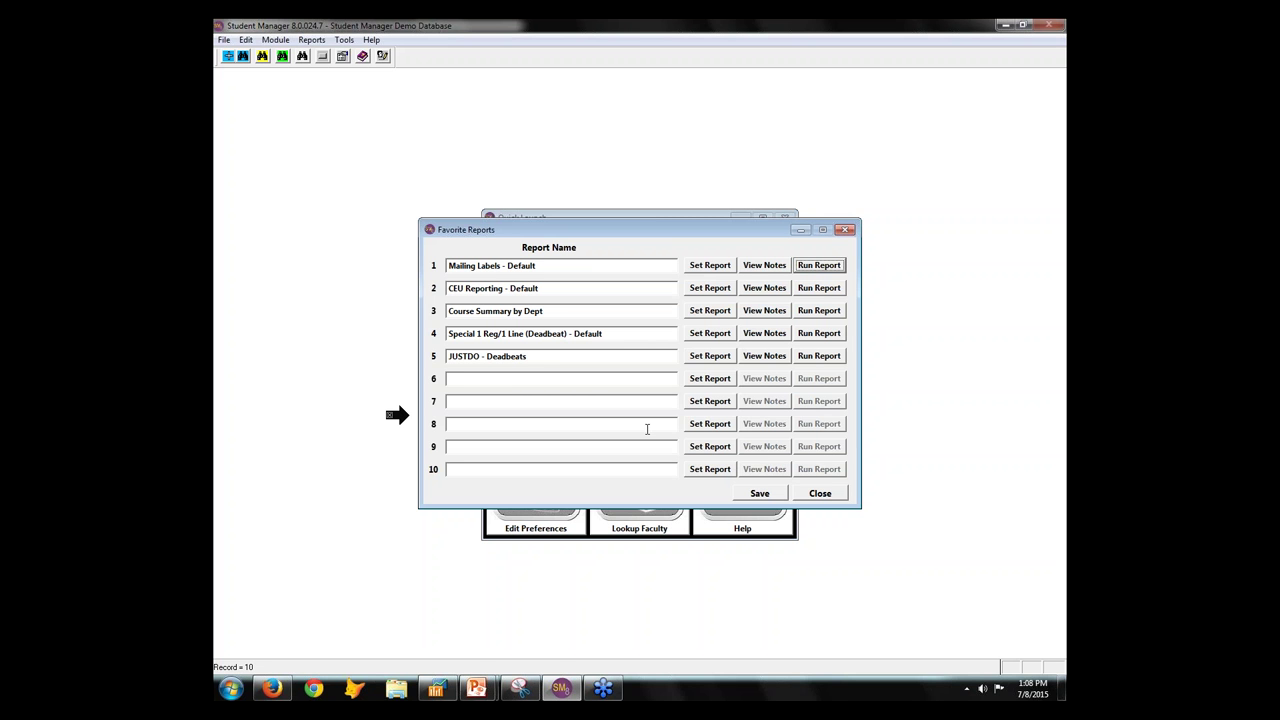
left_click(715, 382)
left_click(650, 325)
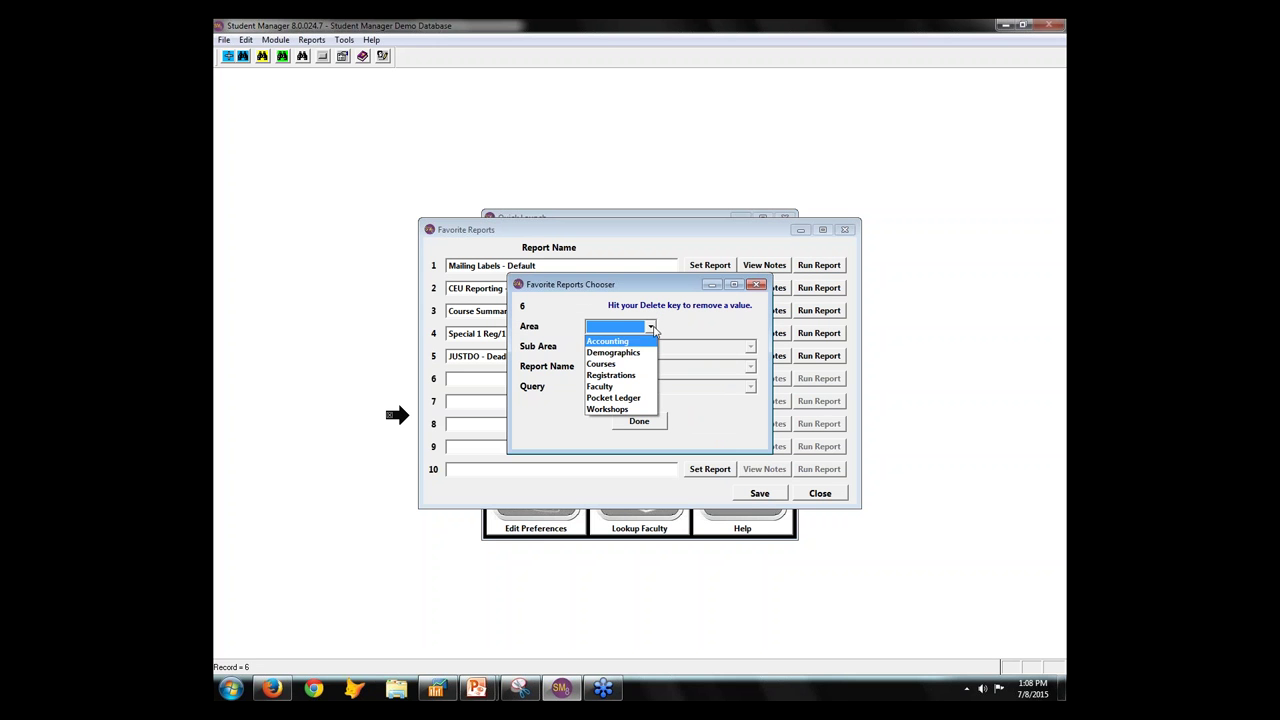
left_click(610, 341)
left_click(750, 346)
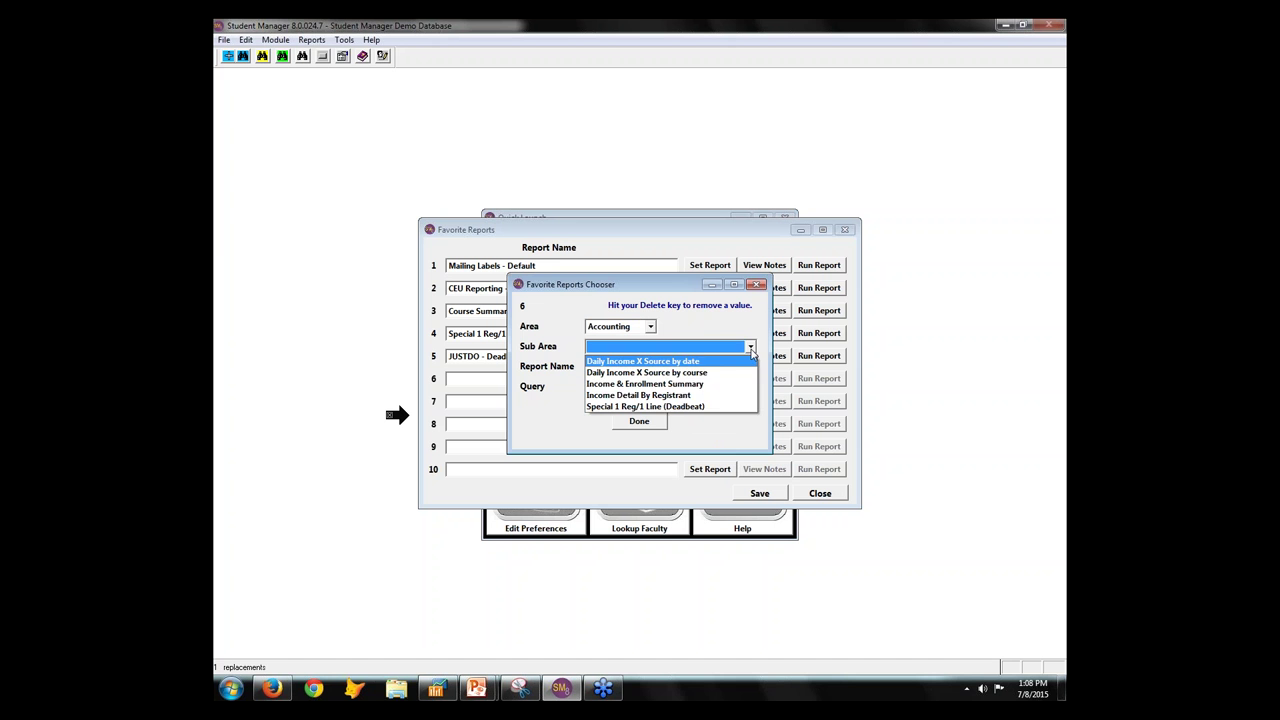
left_click(678, 384)
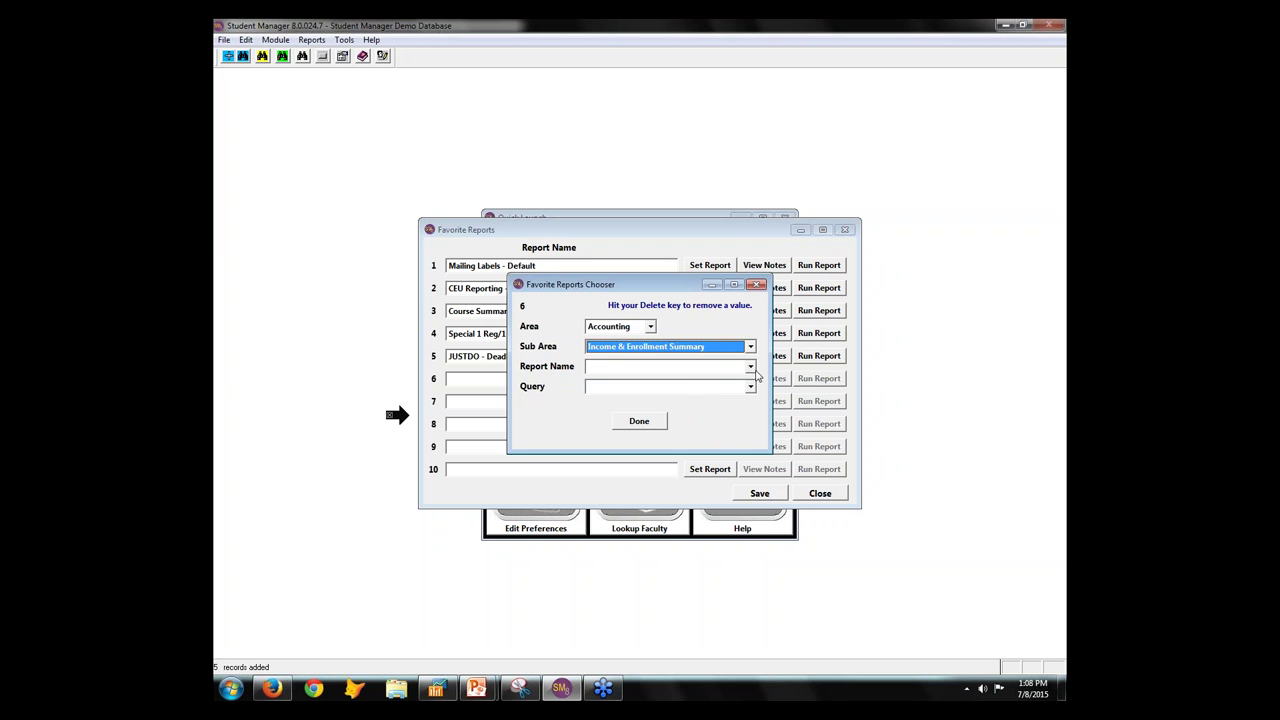
Complete favorite 6 with the Enroll & Income (col) report and "Course Number =" query, and save and close the favorites list.
left_click(751, 368)
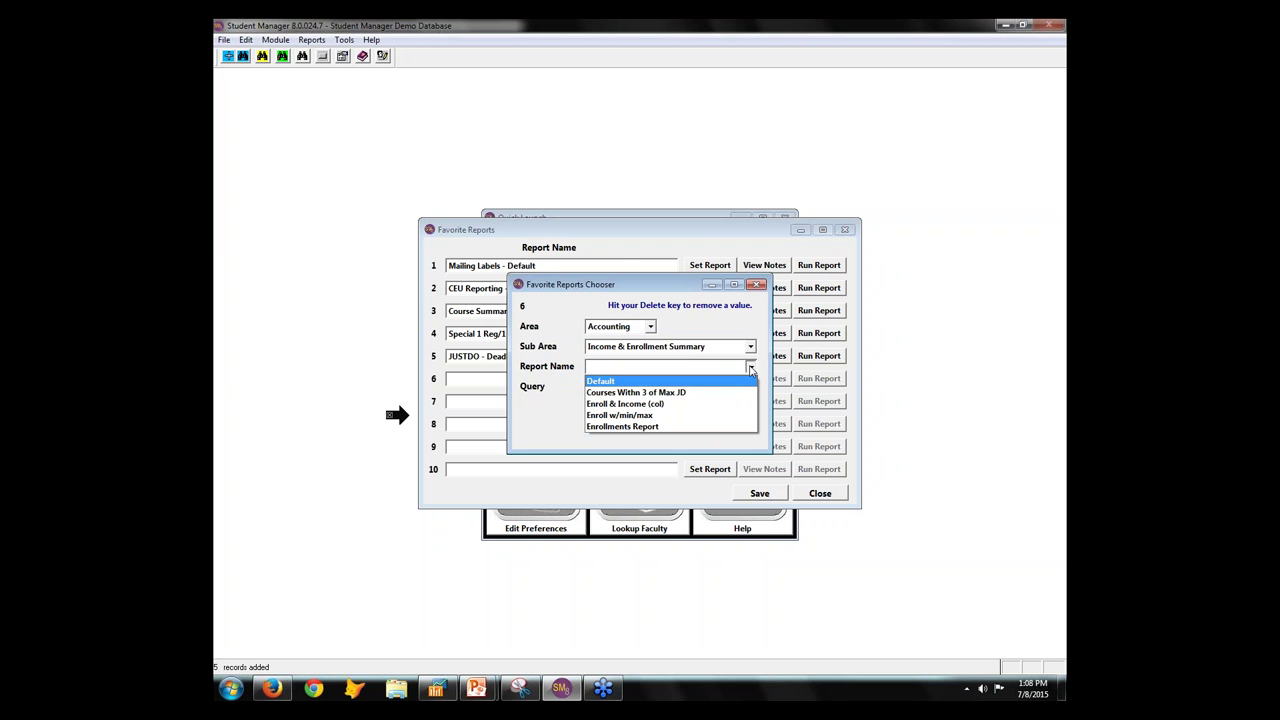
left_click(660, 403)
left_click(751, 386)
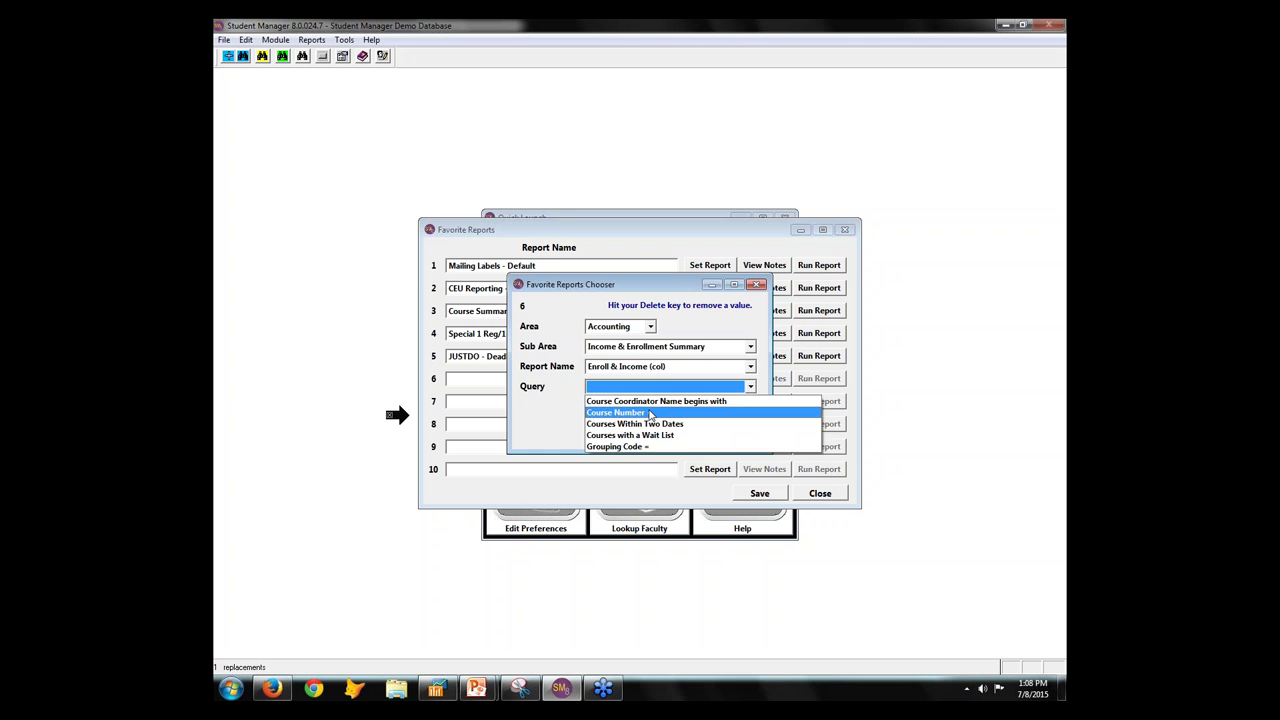
left_click(653, 414)
left_click(645, 421)
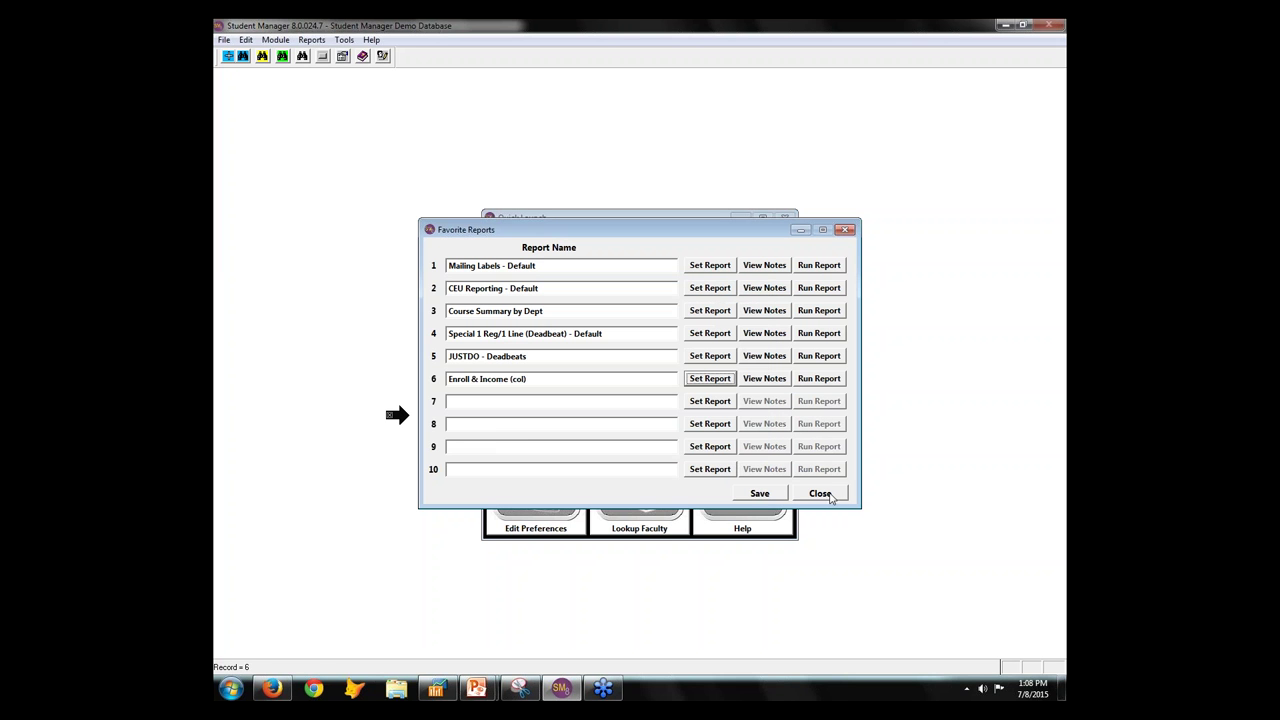
left_click(773, 495)
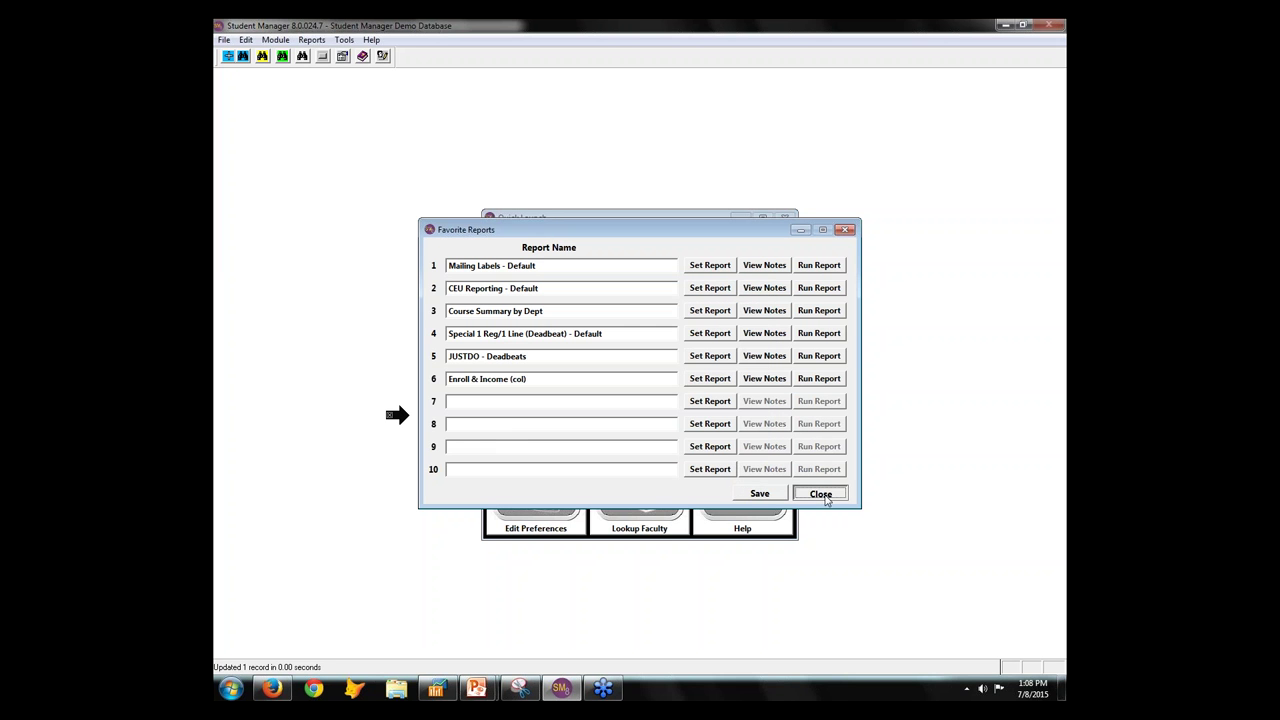
left_click(801, 496)
Reopen Favorite Reports and view the report notes for Enroll & Income (col), JUSTDO - Deadbeats and Mailing Labels - Default.
left_click(621, 424)
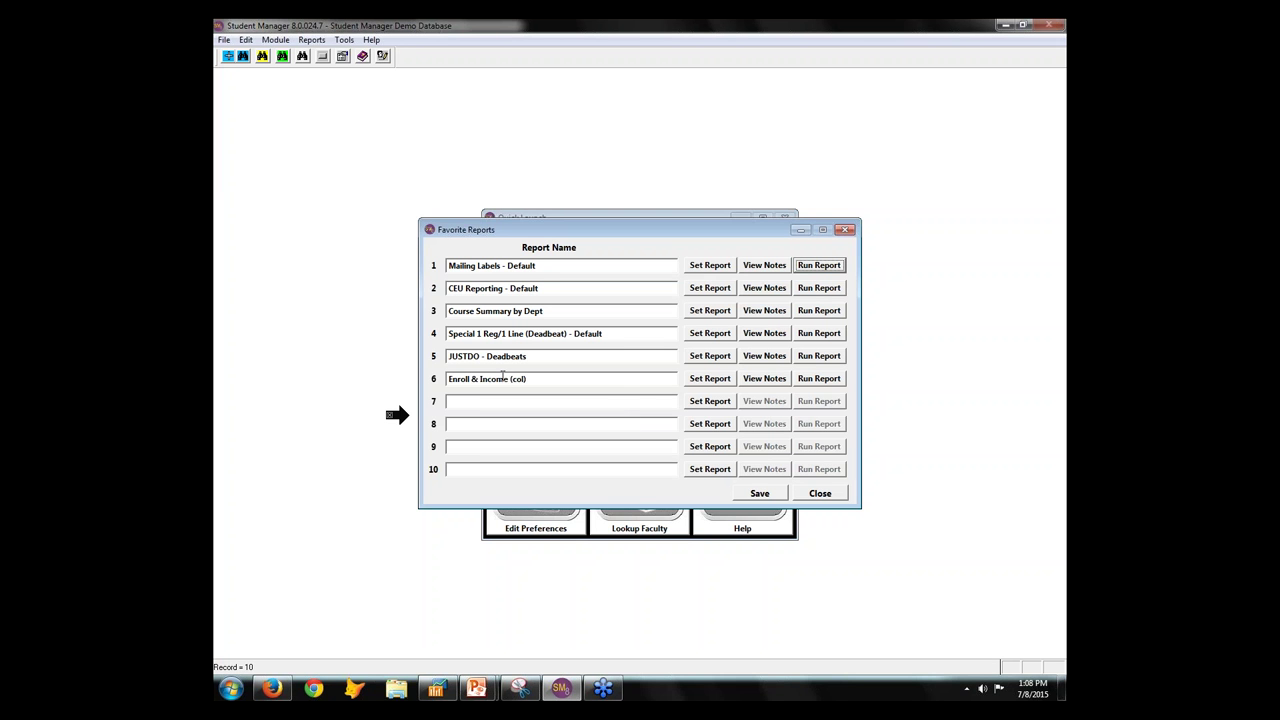
left_click(766, 381)
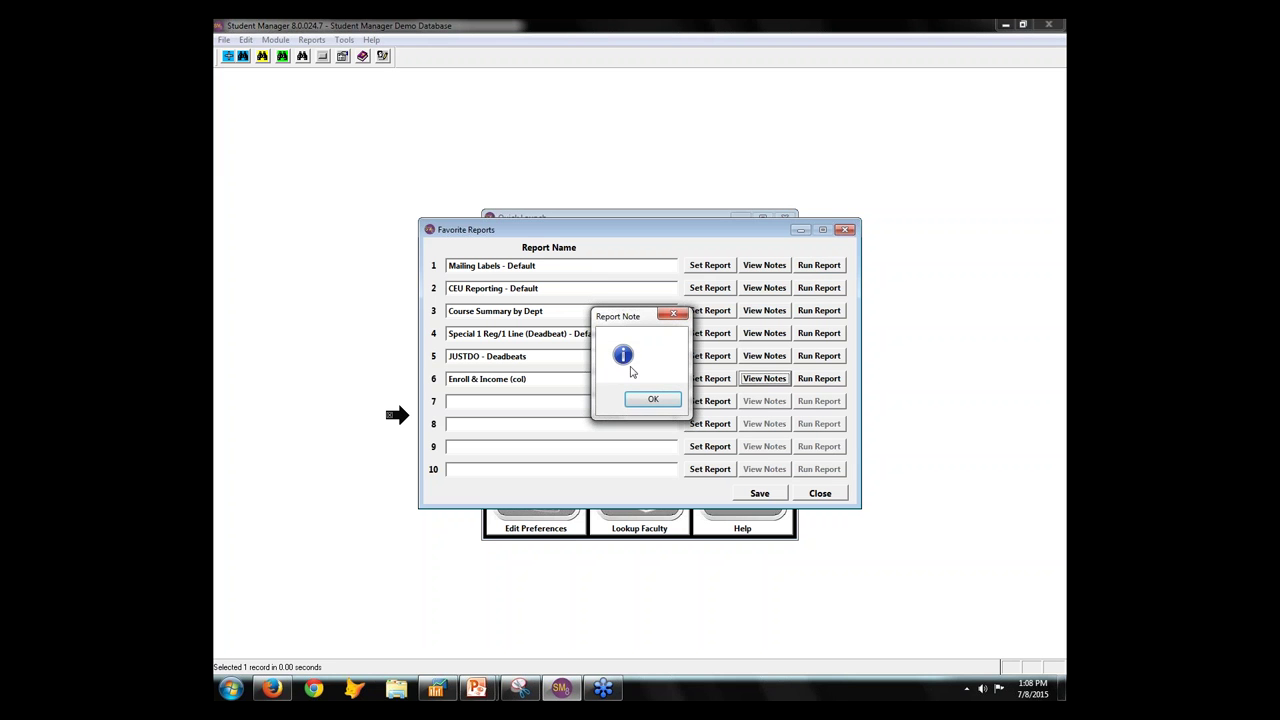
left_click(651, 399)
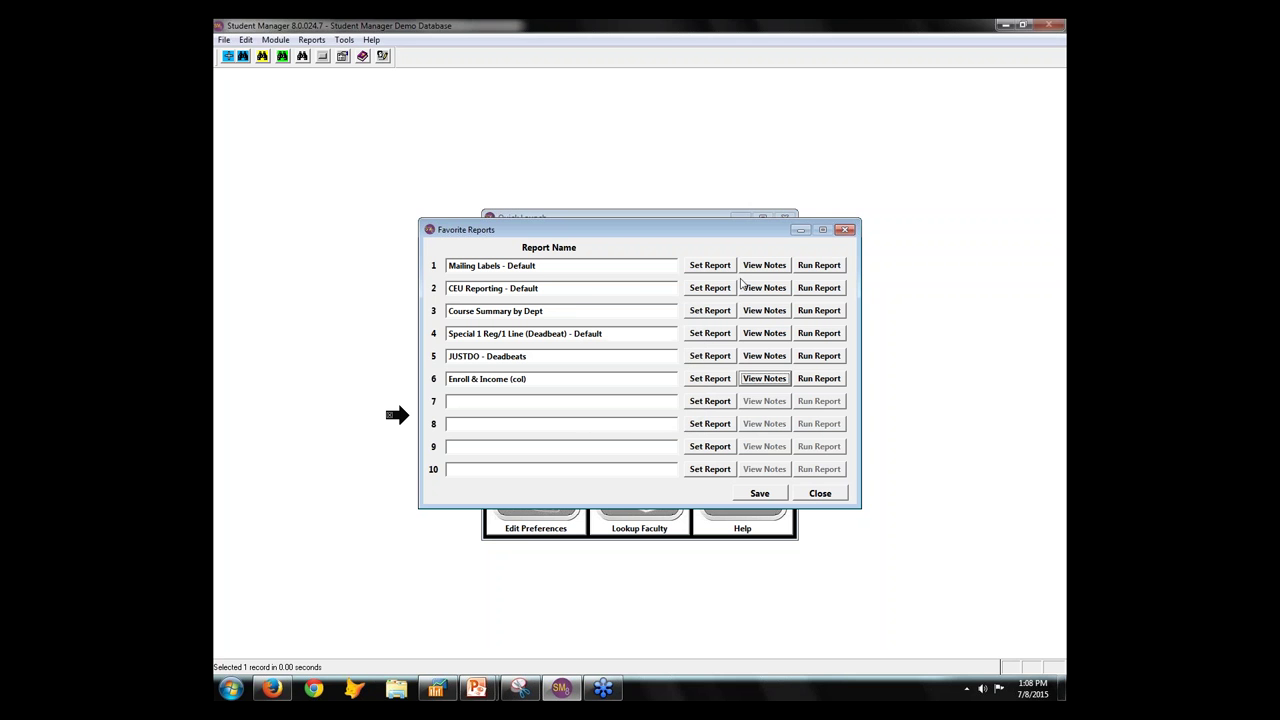
left_click(766, 358)
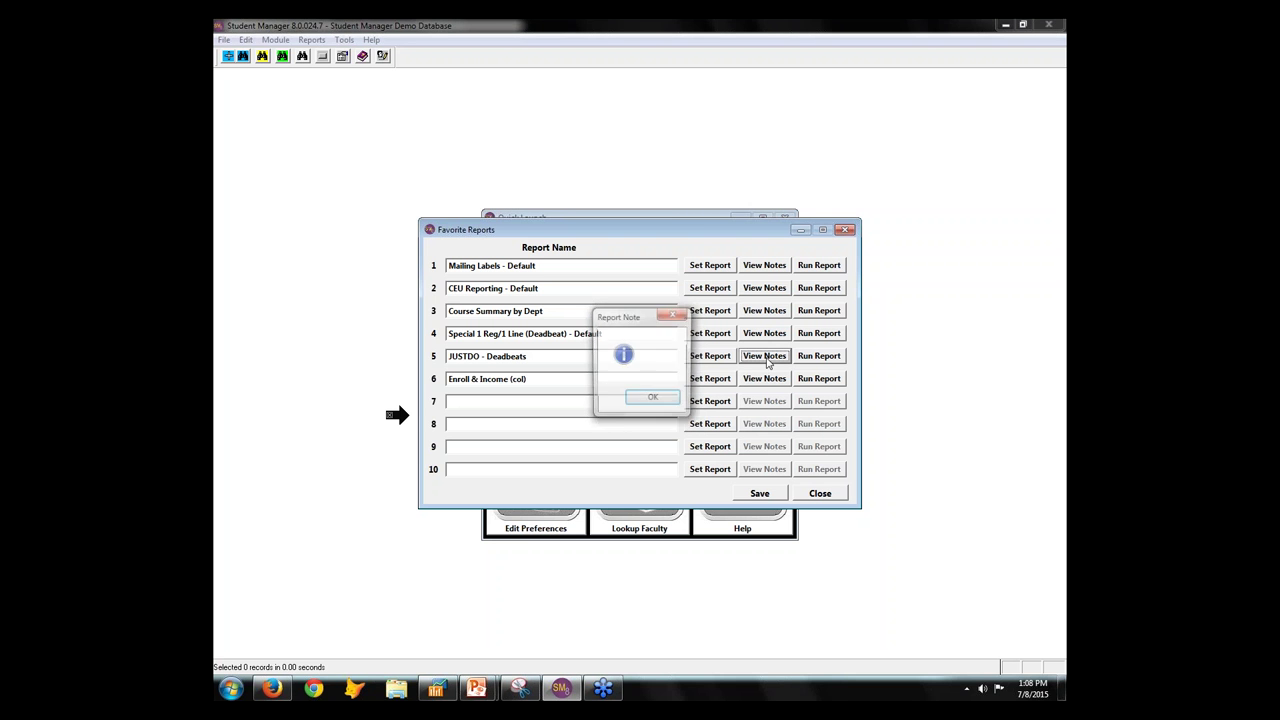
left_click(655, 400)
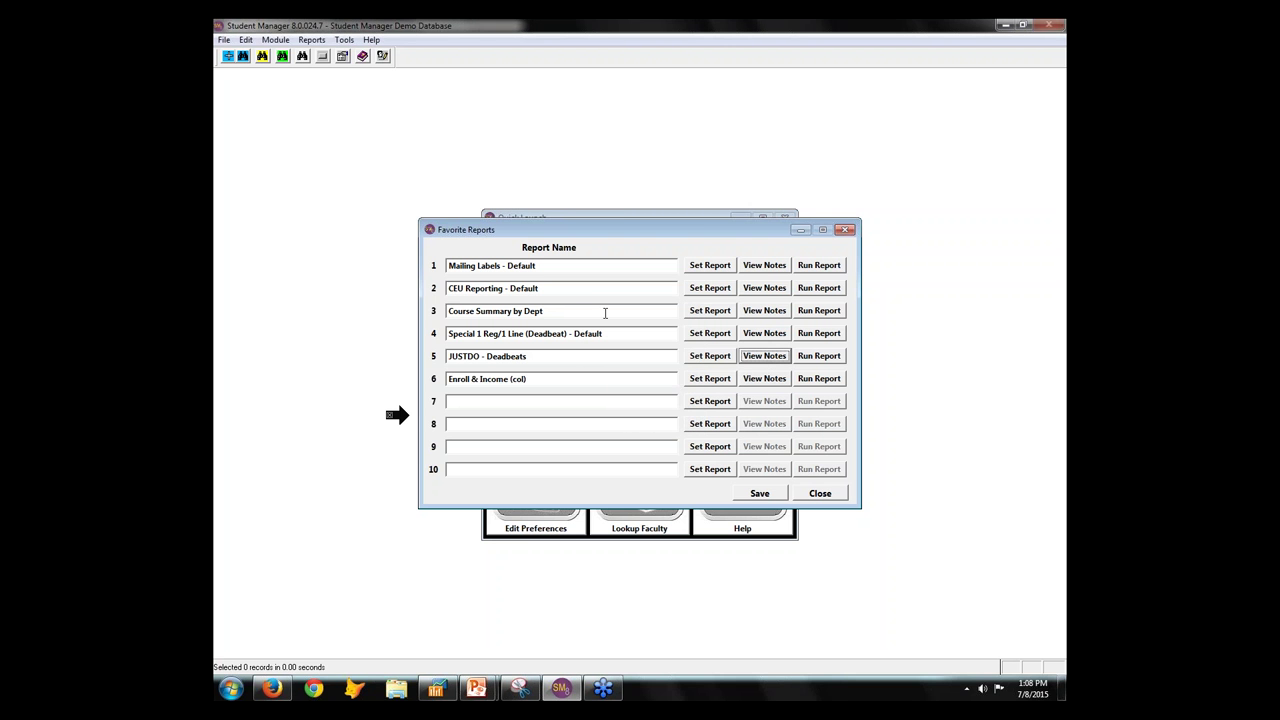
left_click(764, 268)
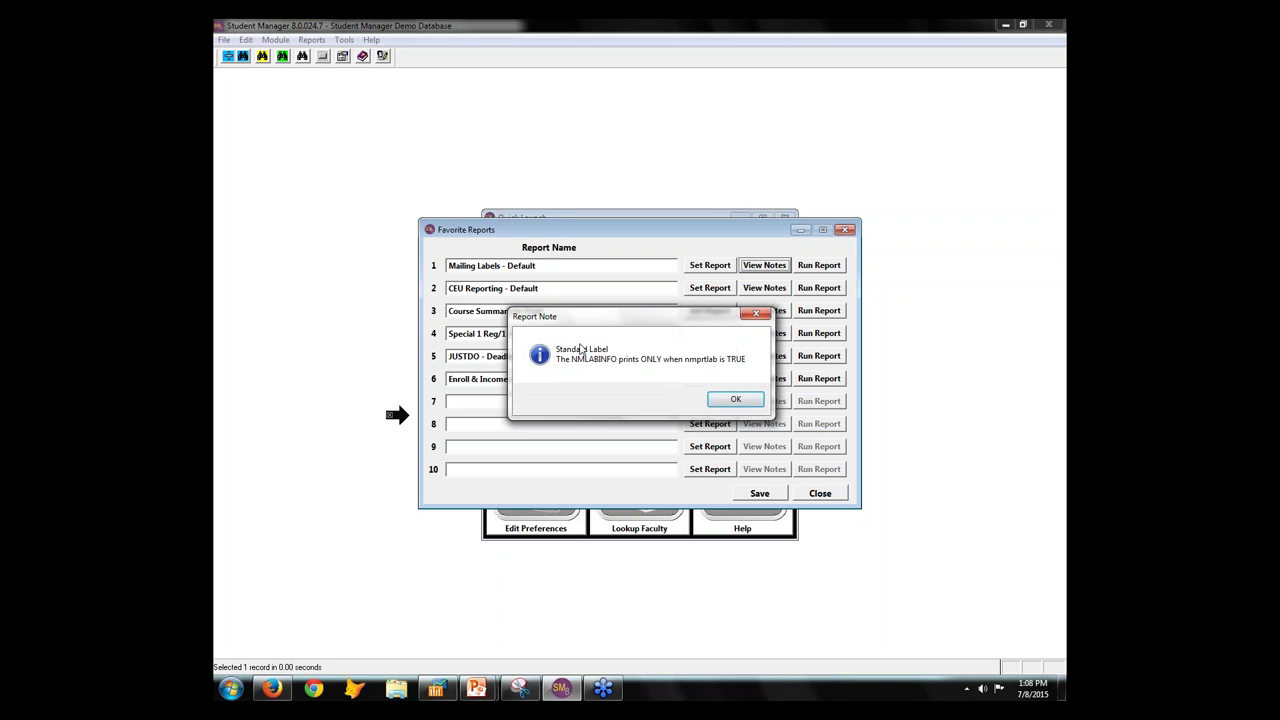
left_click(736, 400)
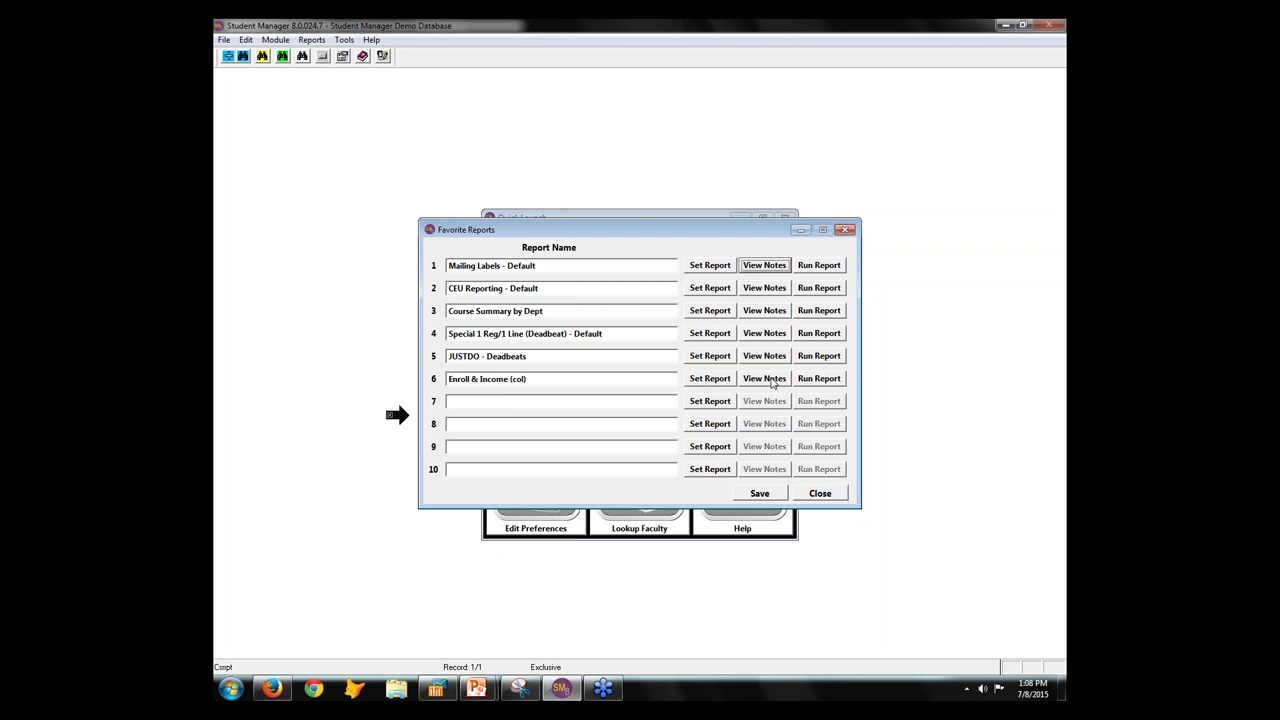
Run the Enroll & Income (col) favorite to screen preview for course numbers beginning with 15S, and close the preview.
left_click(829, 381)
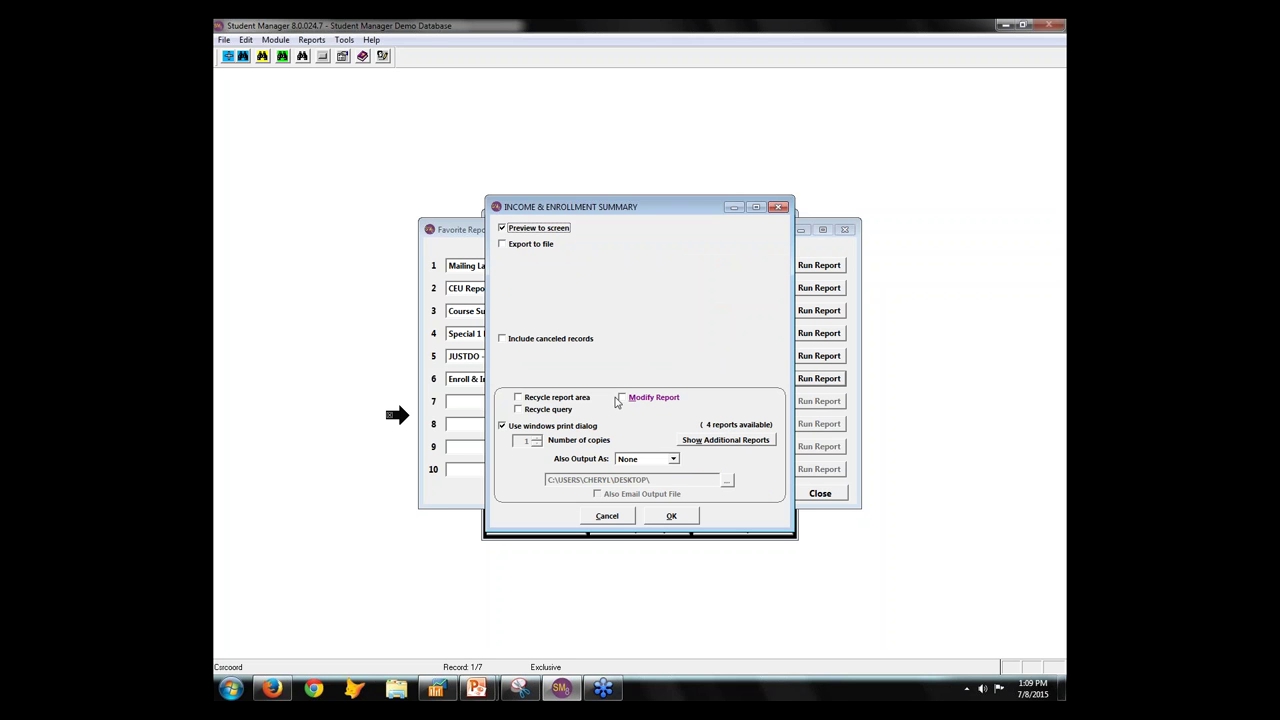
left_click(674, 459)
left_click(674, 459)
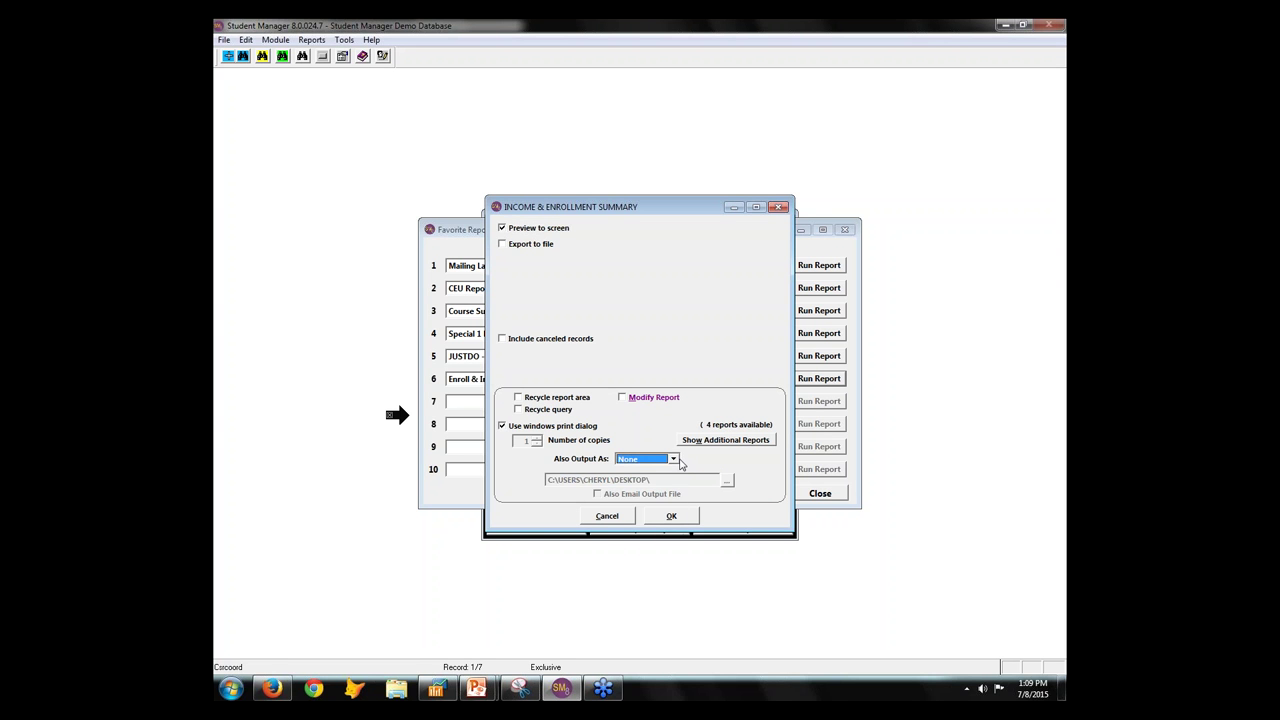
left_click(676, 516)
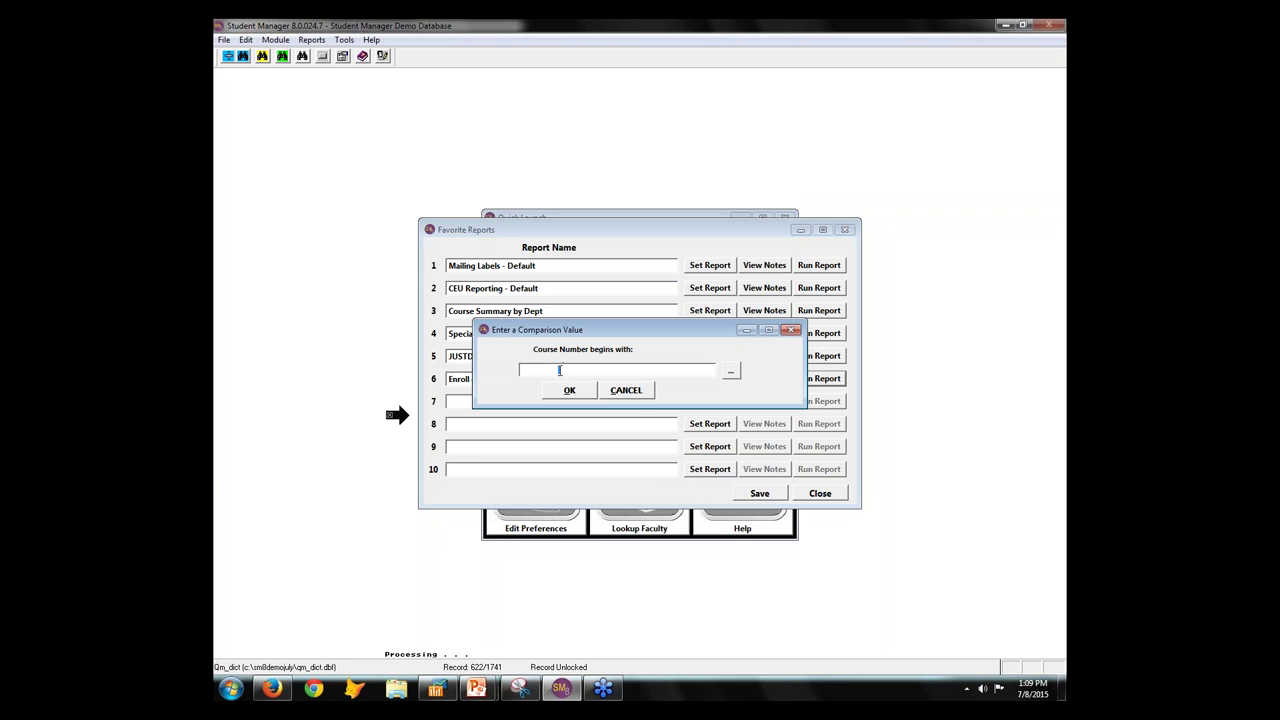
type("15S")
left_click(594, 393)
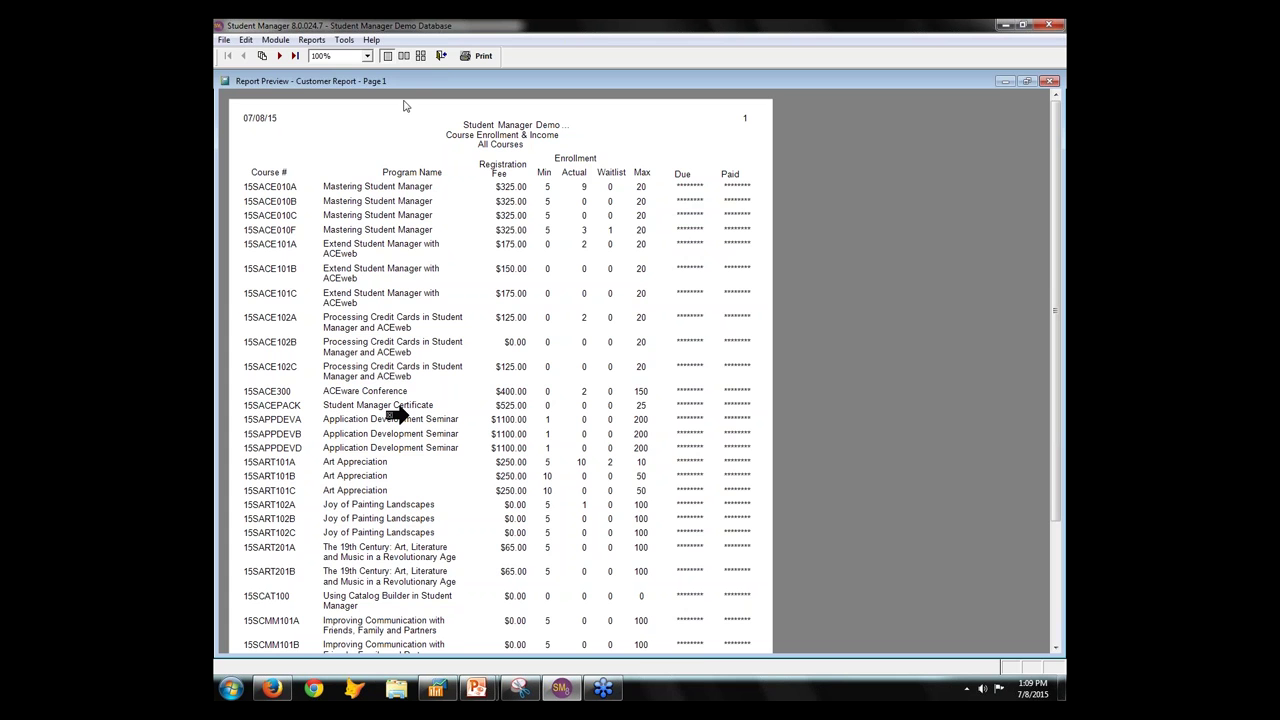
left_click(441, 56)
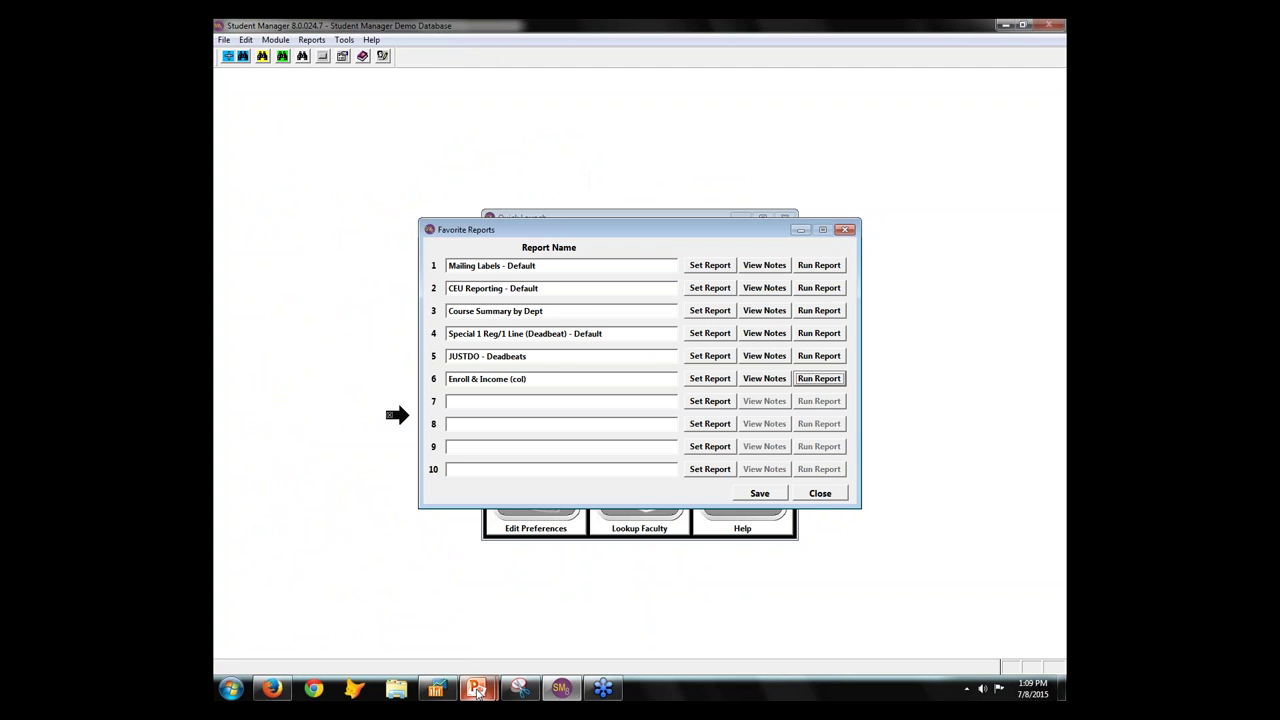
Switch to the PowerPoint slide show, view it up to the Deleting a Favorite Report slide, and return to Student Manager.
mouse_move(478, 692)
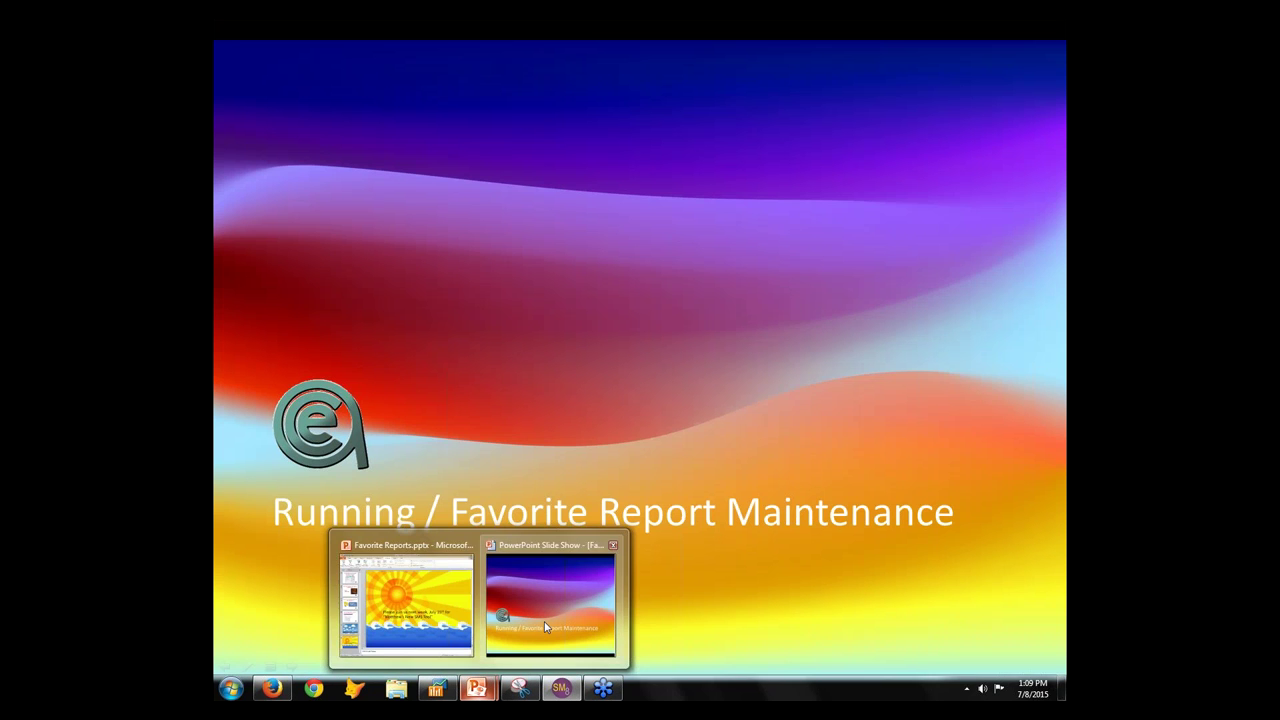
left_click(545, 624)
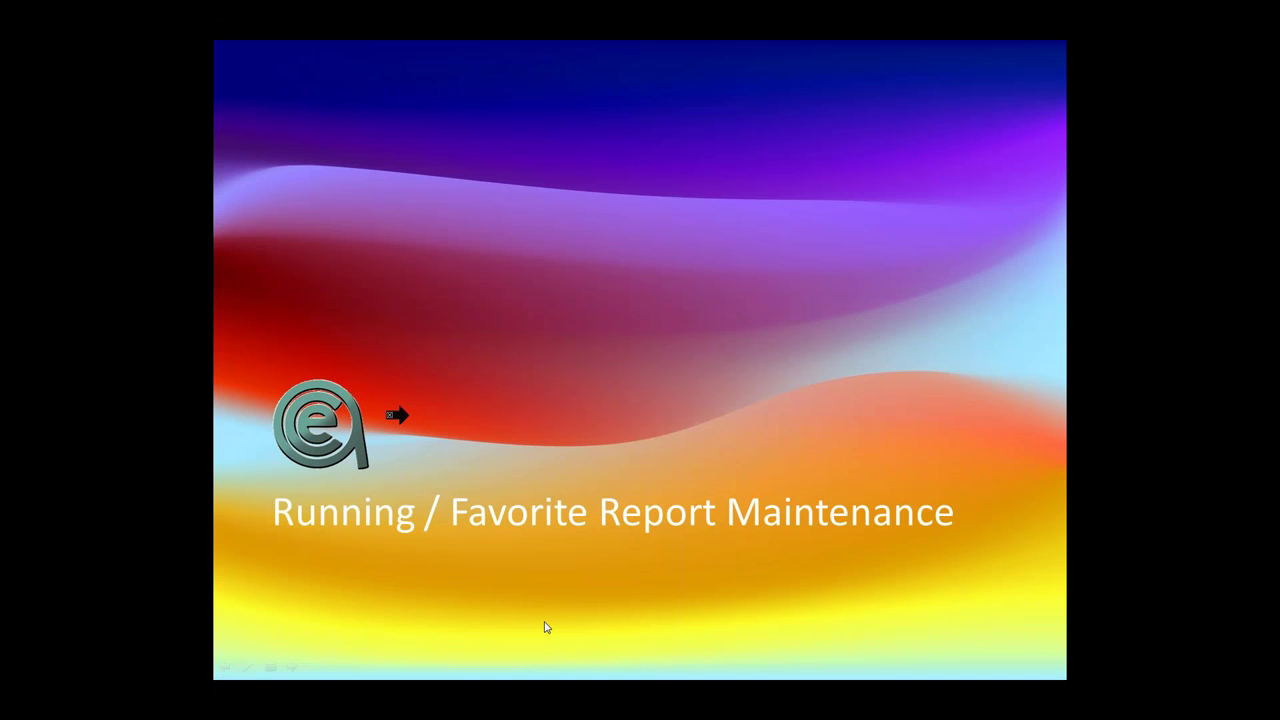
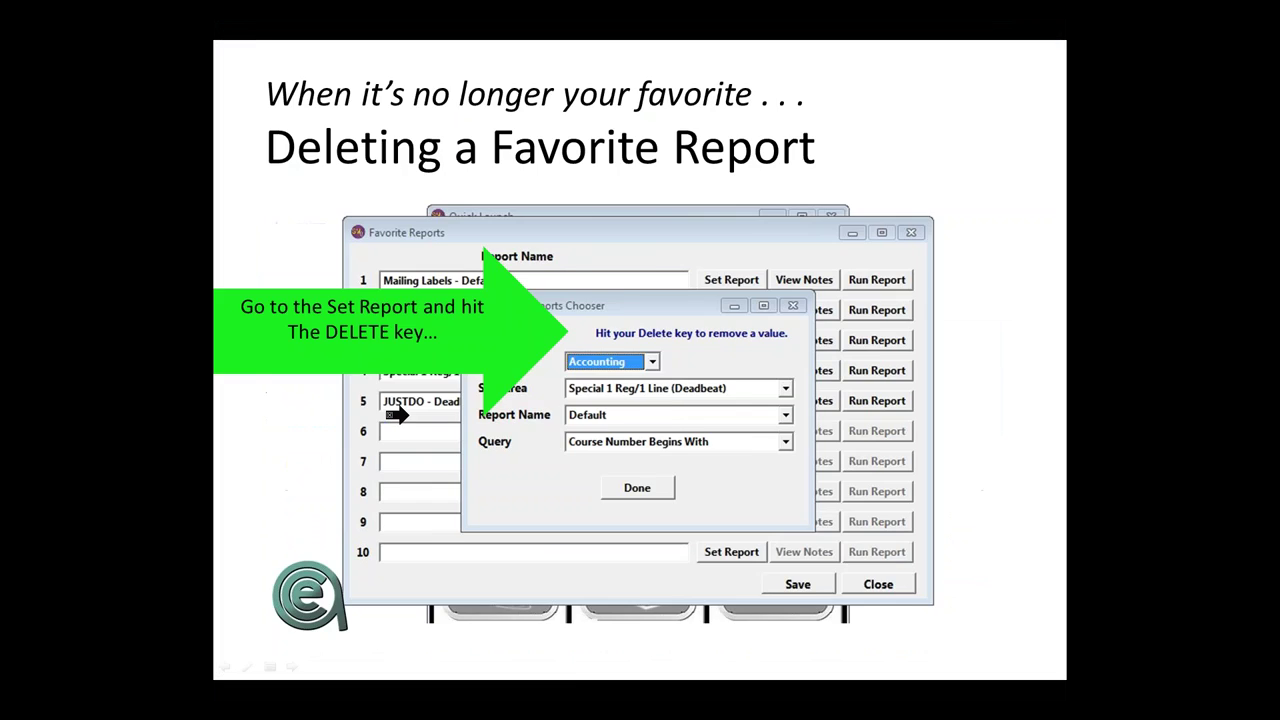
key("Escape")
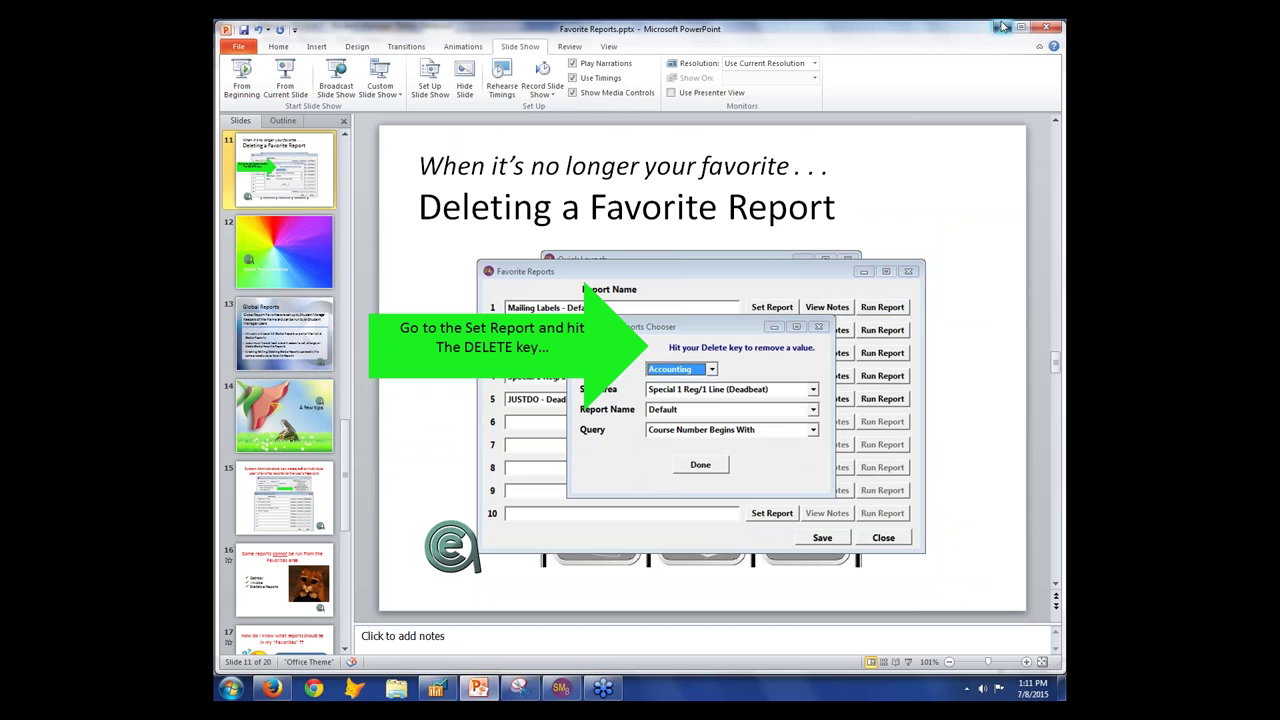
left_click(1002, 27)
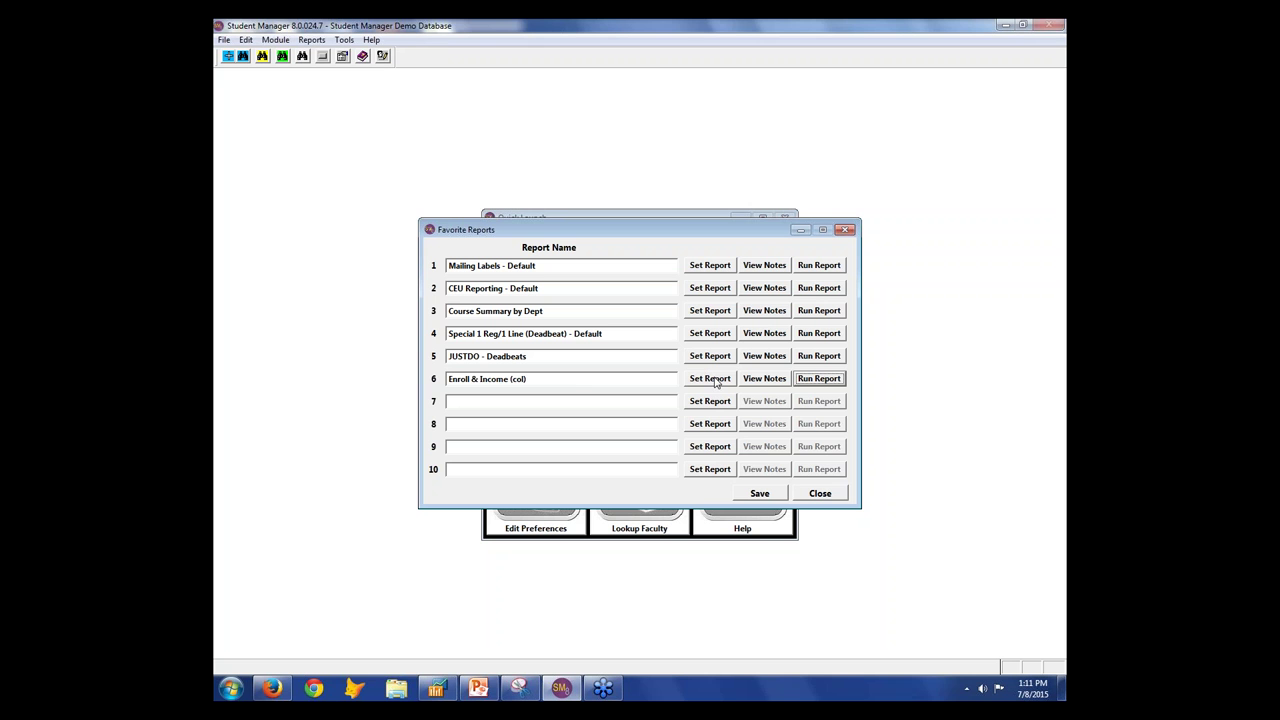
Remove the Enroll & Income (col) report from favorite 6 by clearing its Area value.
left_click(578, 386)
left_click(712, 380)
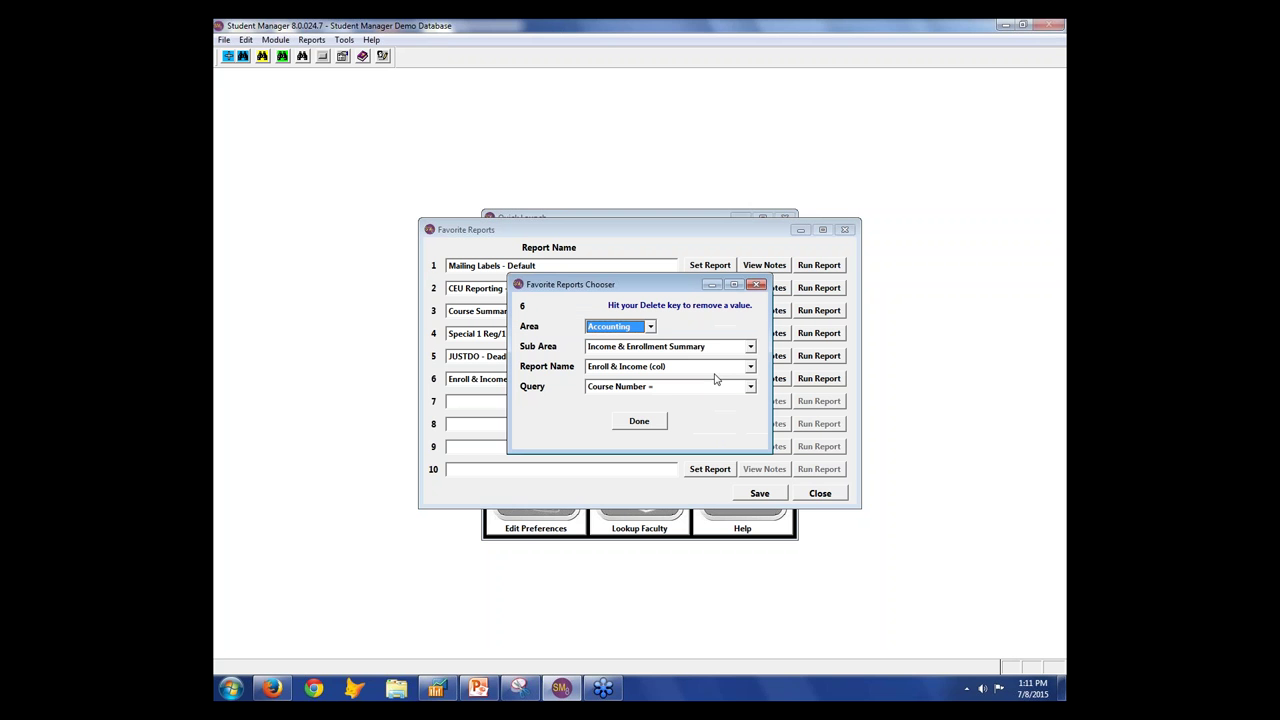
left_click(651, 327)
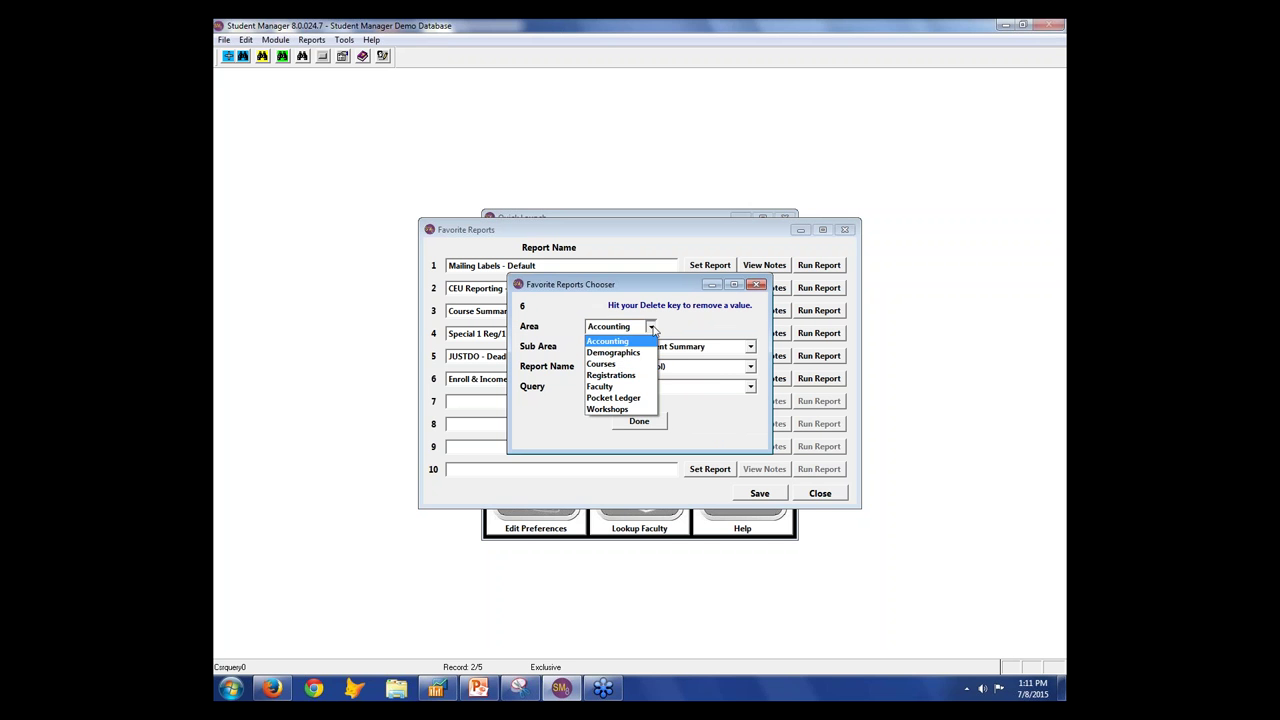
left_click(612, 366)
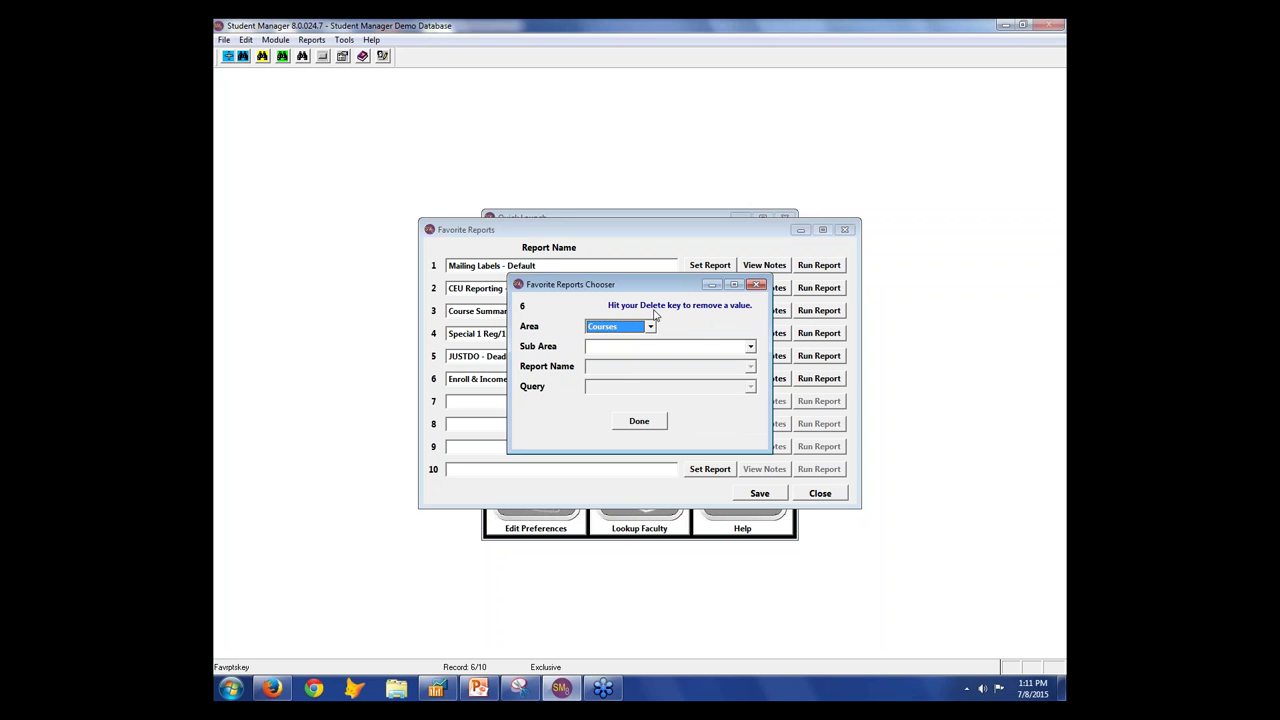
key("Delete")
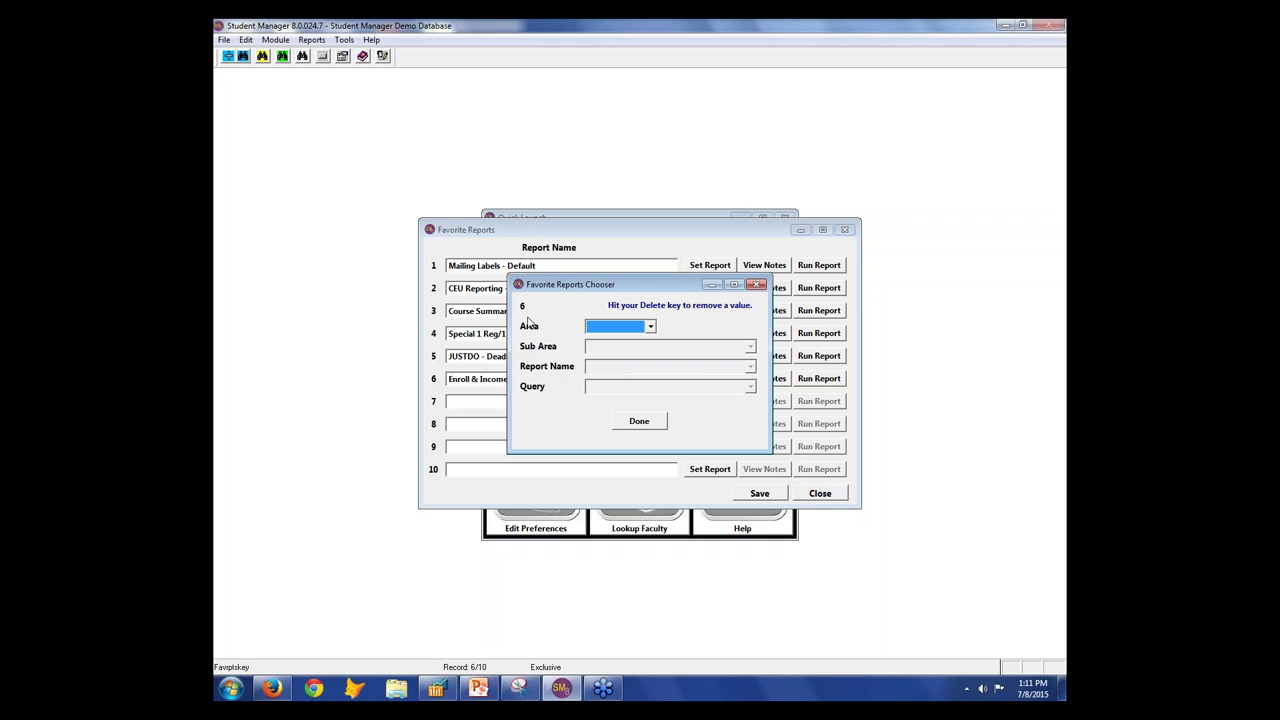
left_click_drag(567, 292, 575, 380)
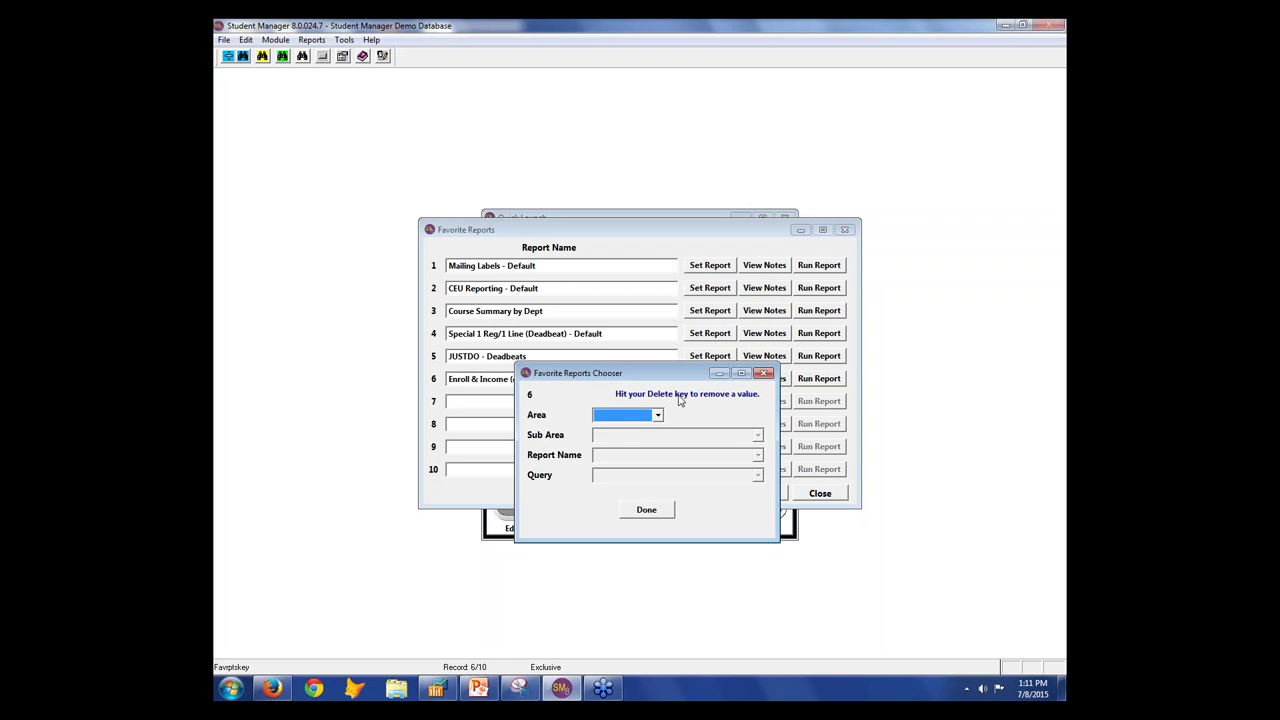
left_click(647, 510)
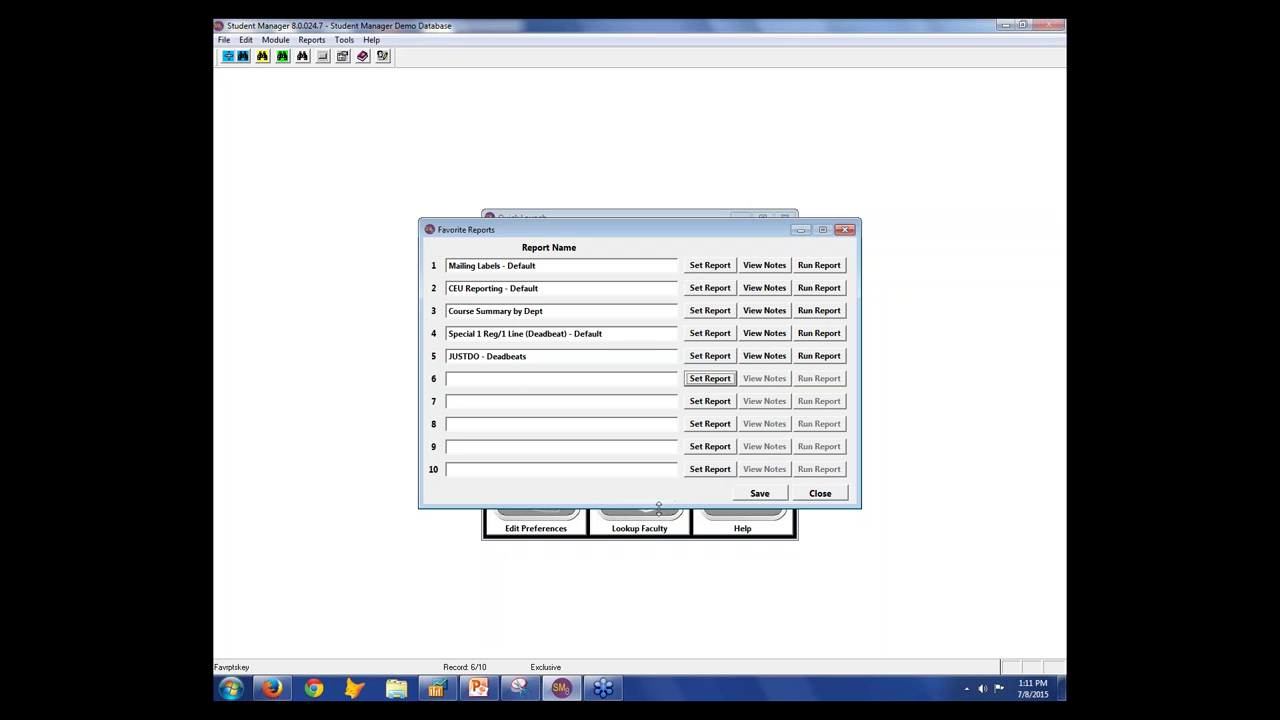
Check the report settings of favorite 3, Course Summary by Dept.
left_click(720, 311)
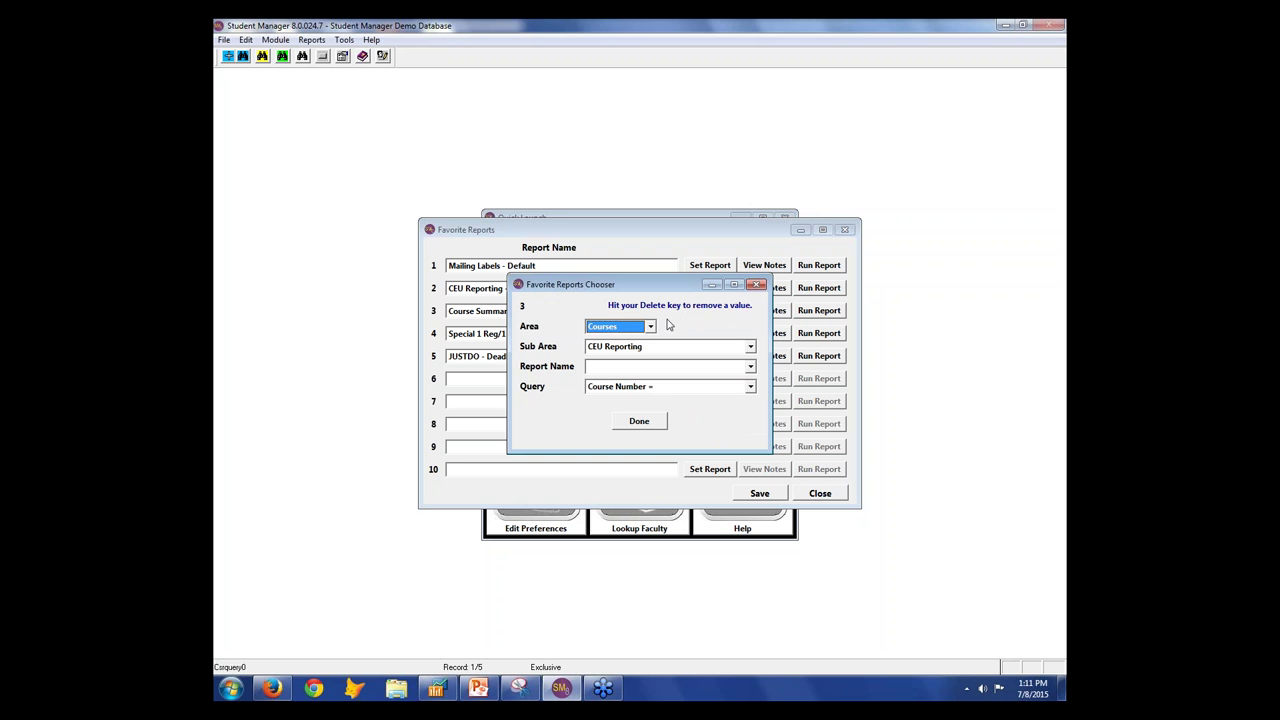
left_click(647, 424)
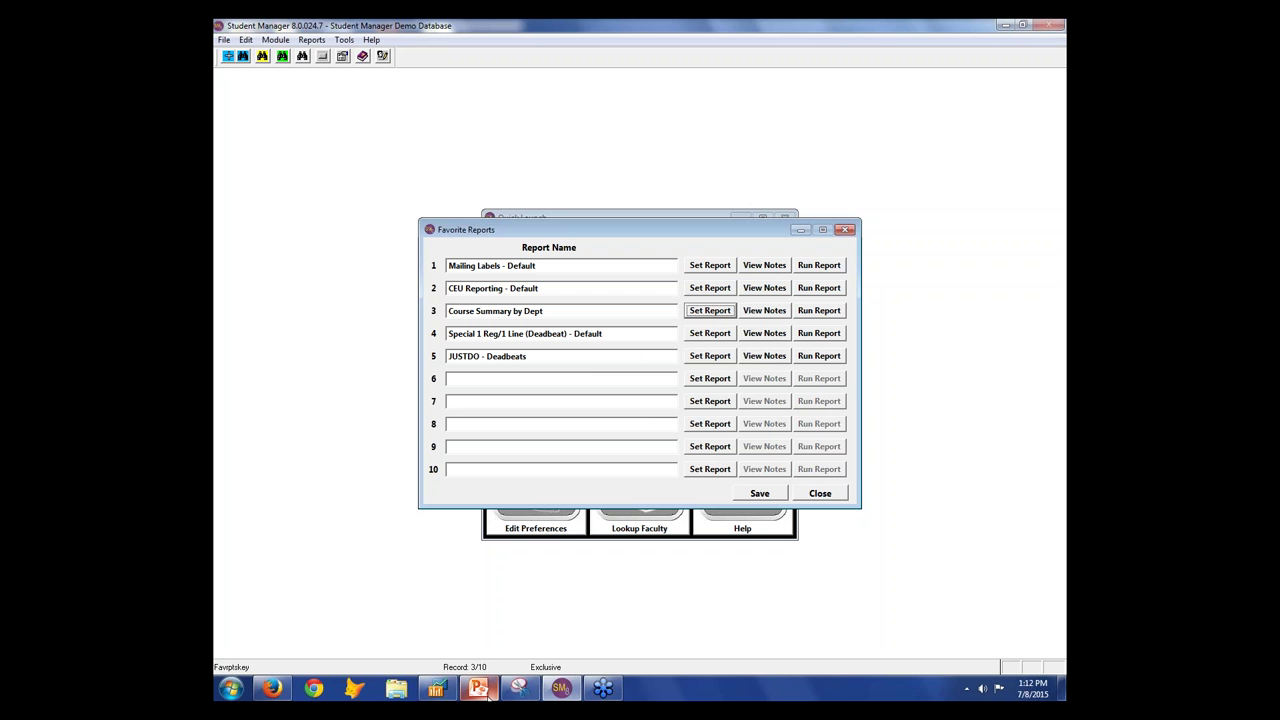
Resume the PowerPoint slide show from the current slide, advance to the Global Report Favorites slide, and switch back to Student Manager.
mouse_move(489, 697)
left_click(470, 590)
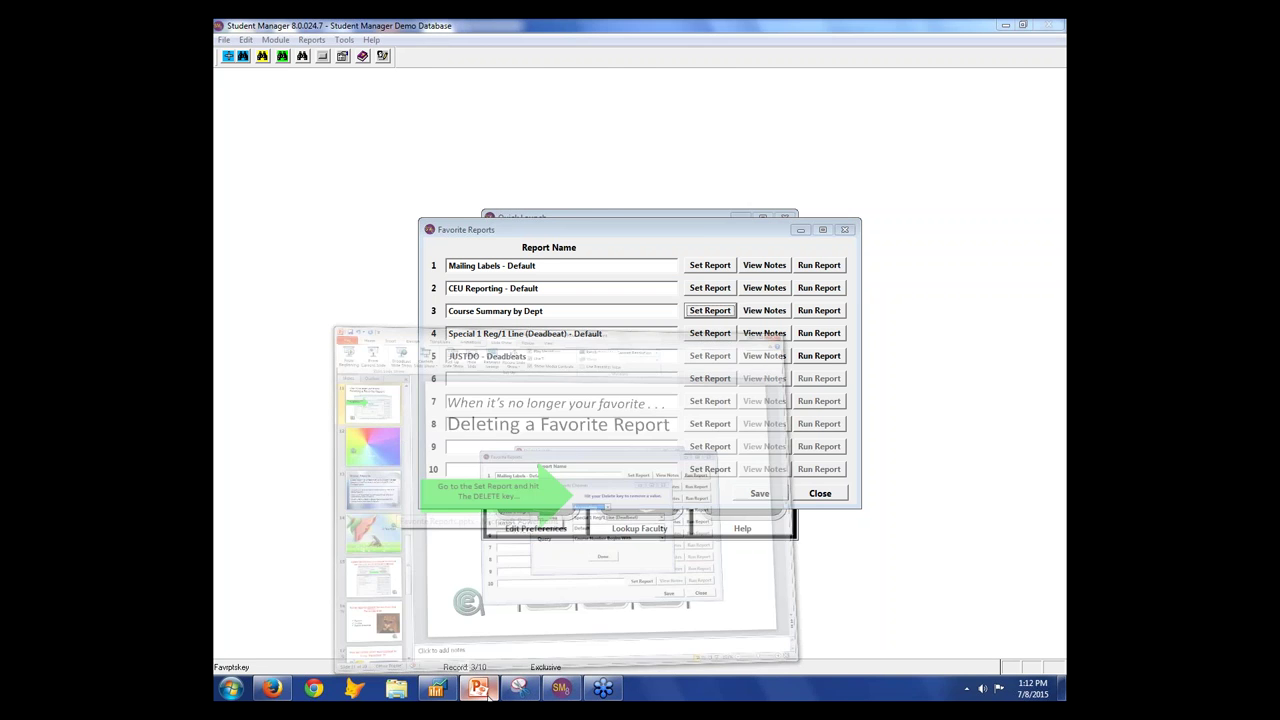
left_click(285, 78)
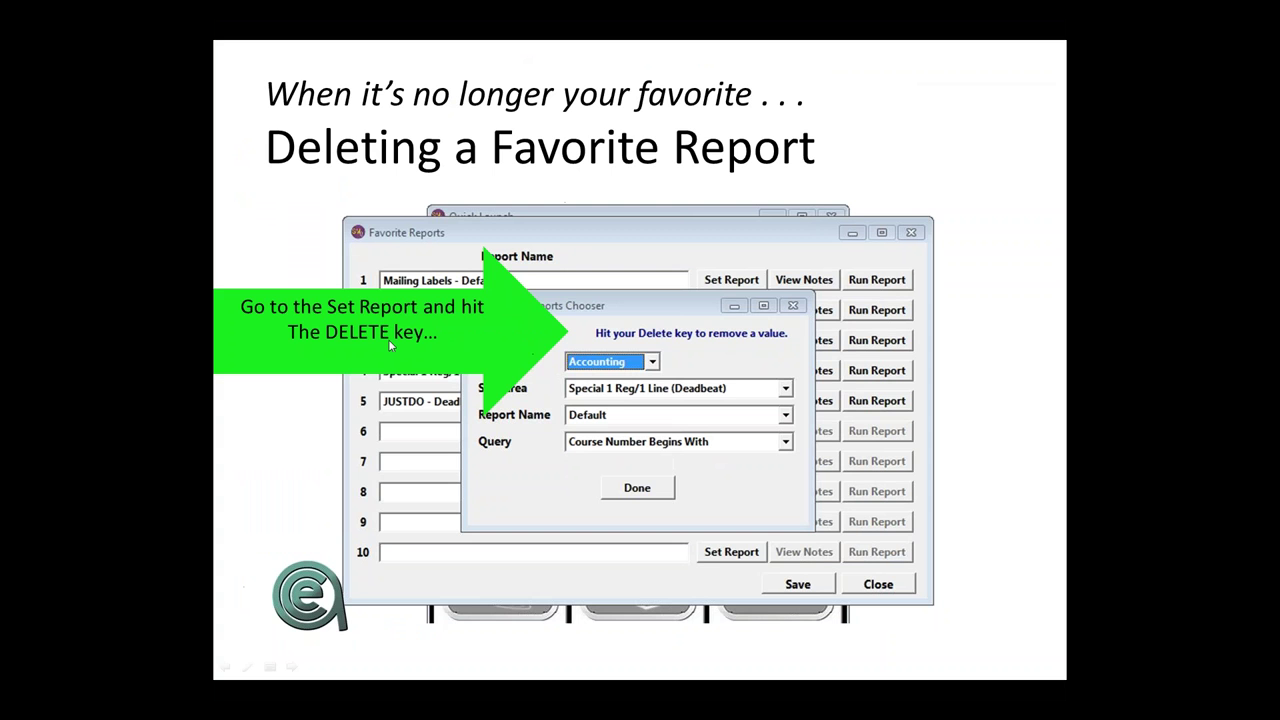
left_click(419, 397)
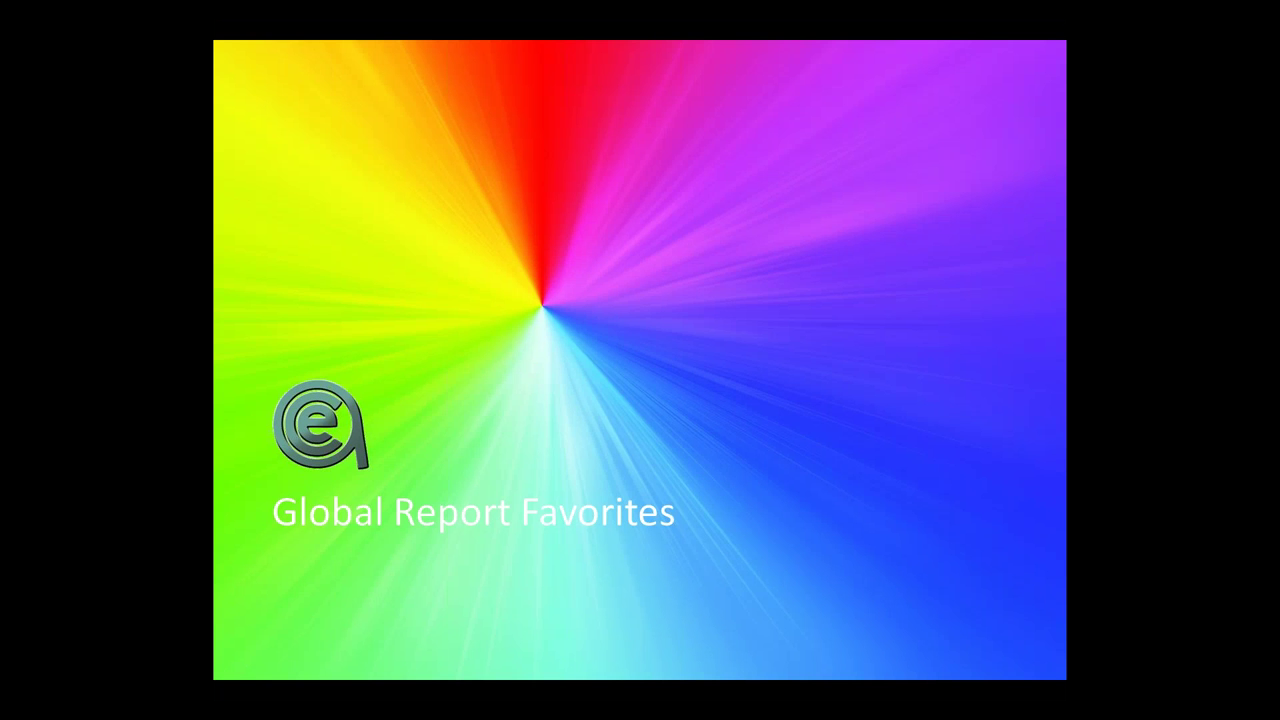
key("alt+Tab")
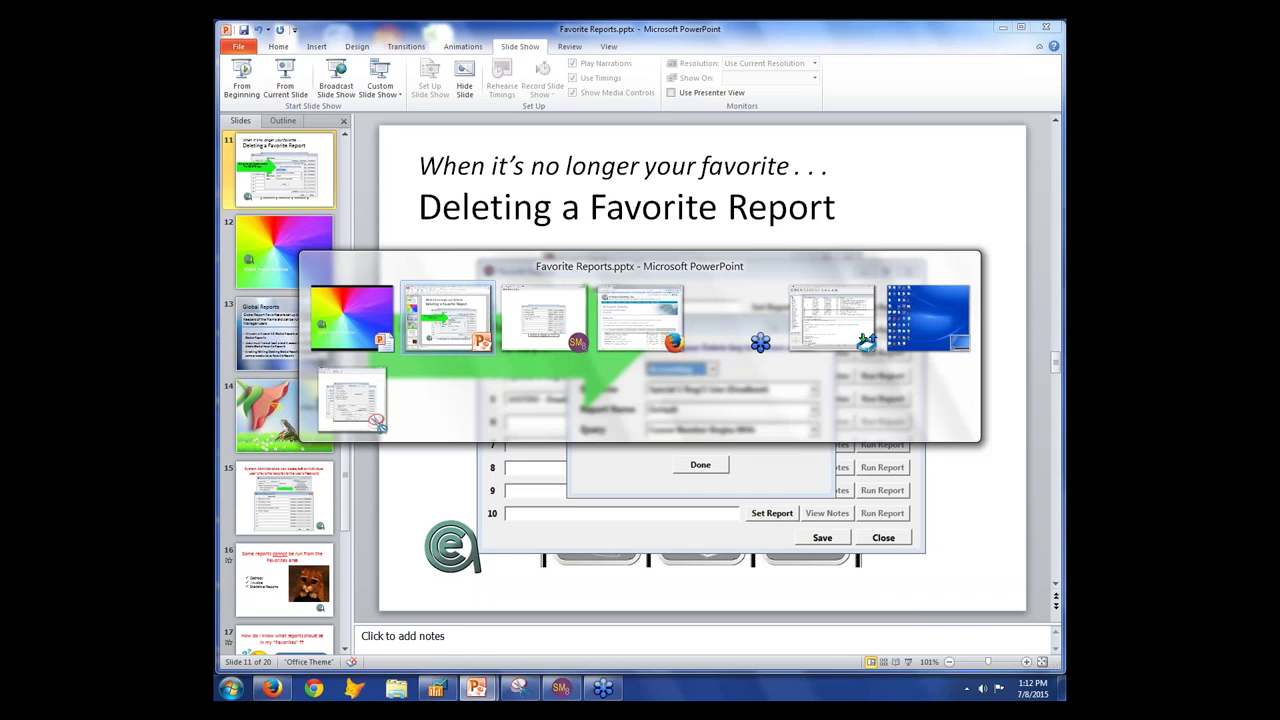
key("alt+Tab")
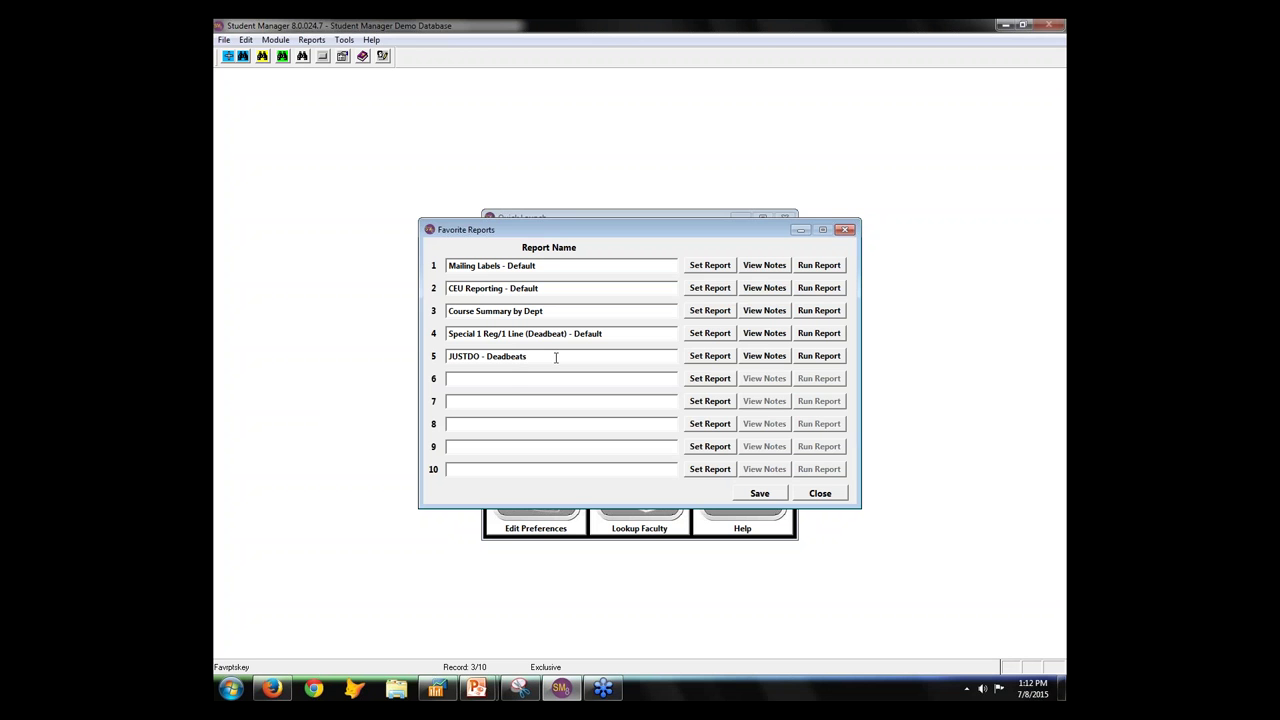
Check favorite 5's report settings and rename it with a personal salutation followed by "This is your ASXXYYAA Report".
left_click(715, 356)
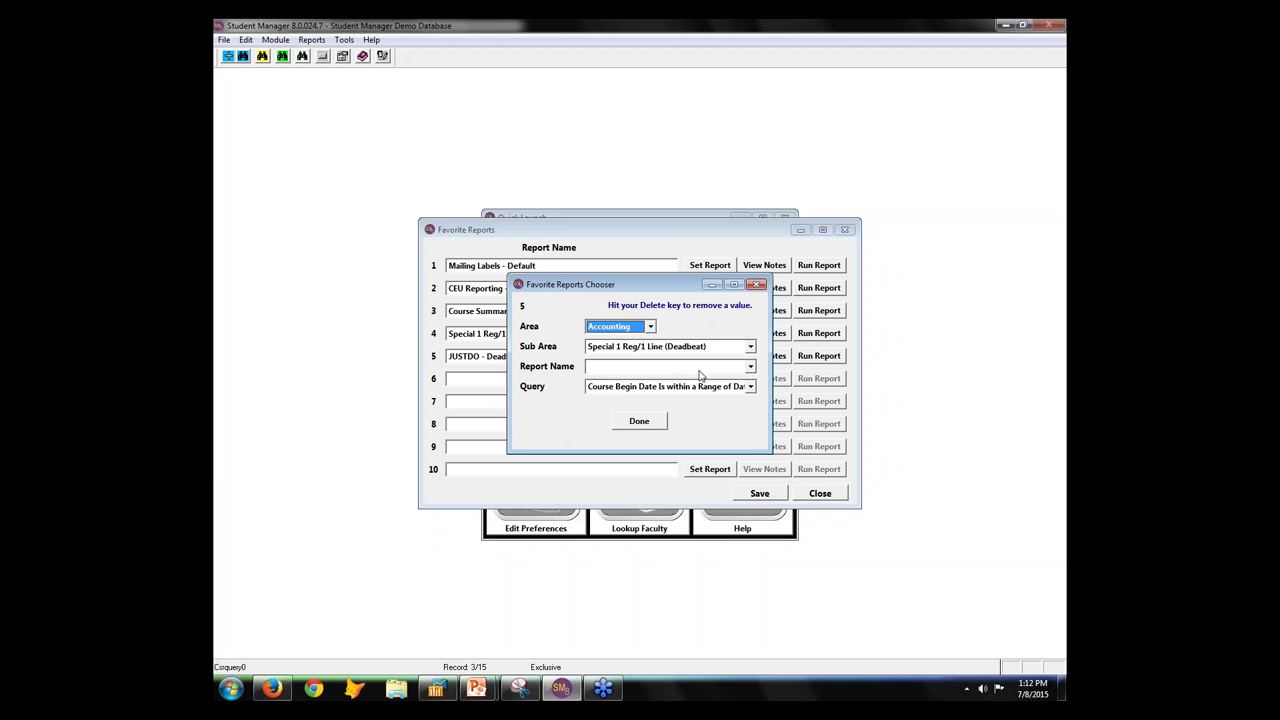
left_click(648, 422)
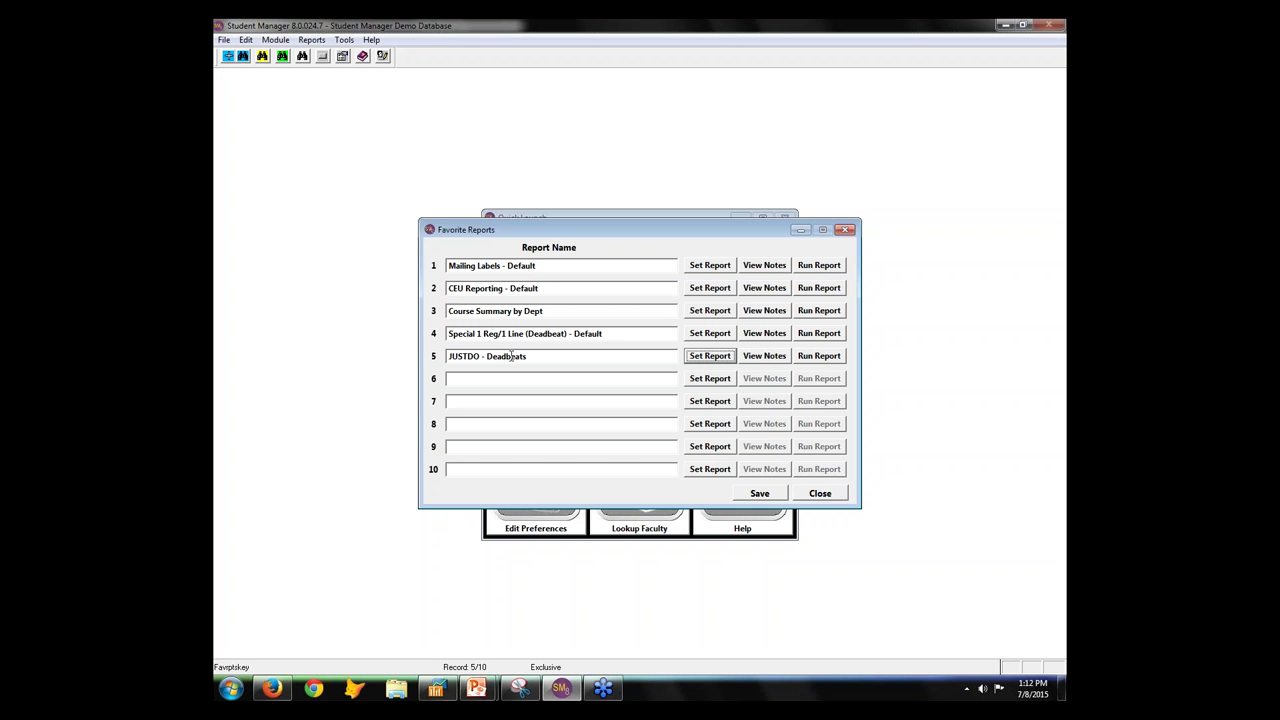
left_click_drag(531, 356, 389, 354)
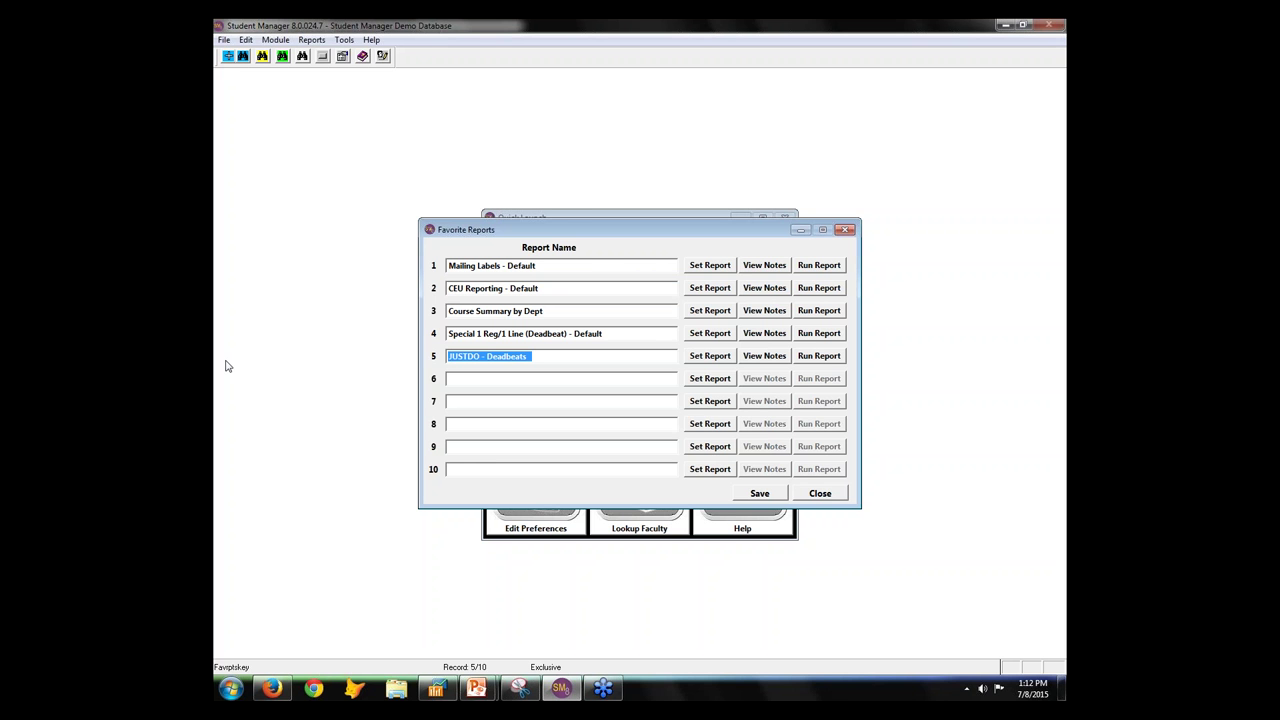
type("D")
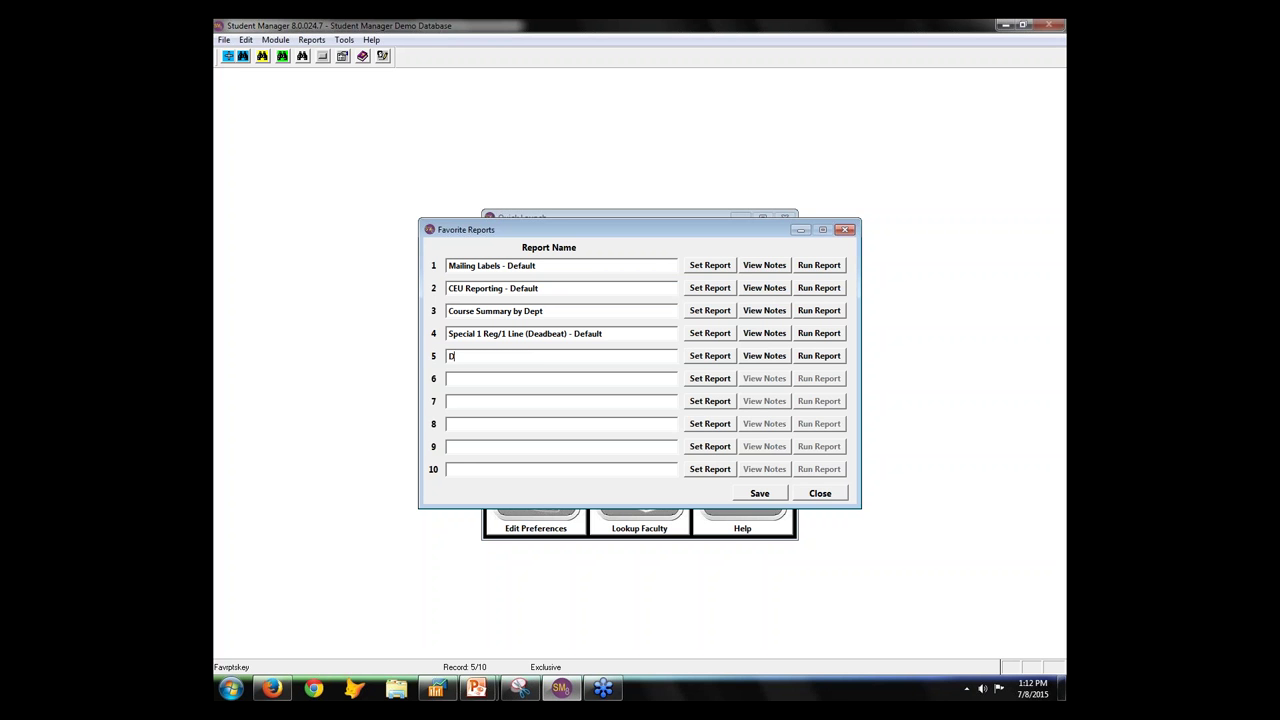
type("r. Smith. This is your ASXXYYAA Rpec")
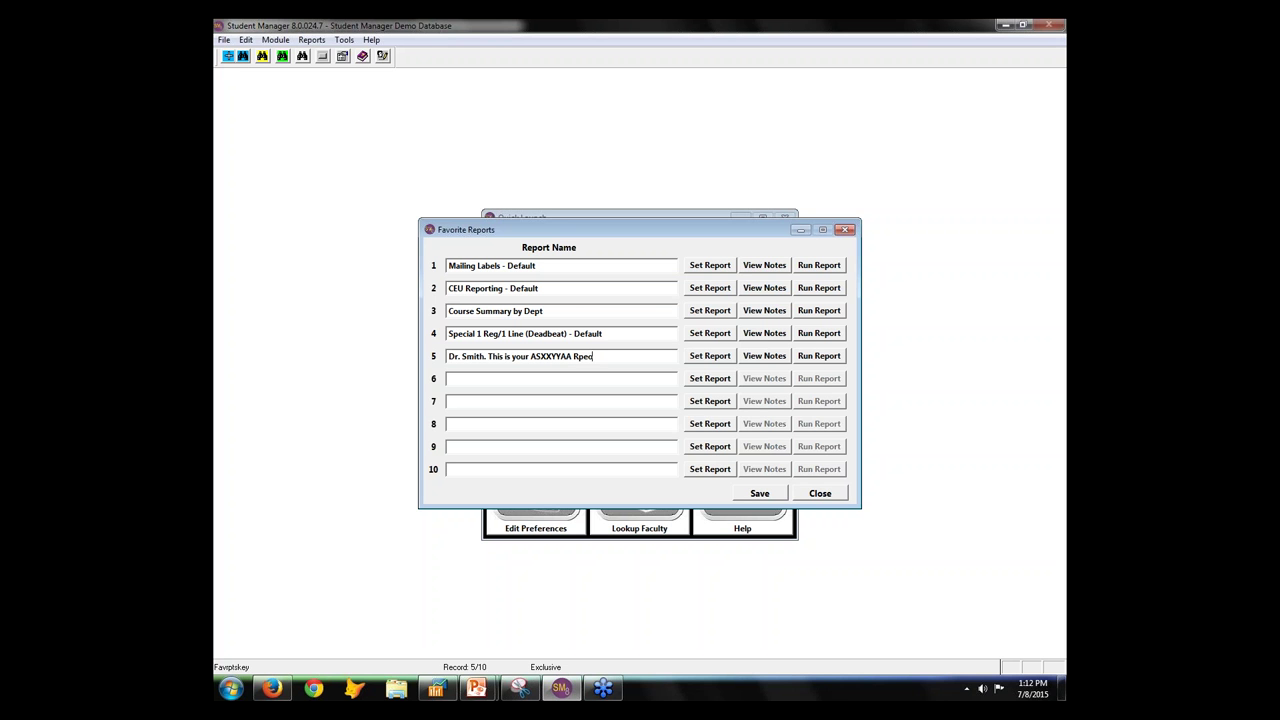
key("BackSpace")
key("BackSpace")
key("BackSpace")
type("eporet")
key("BackSpace")
key("BackSpace")
type("t")
View favorite 5's report notes and reapply its existing report selection to reset the custom name.
left_click(766, 358)
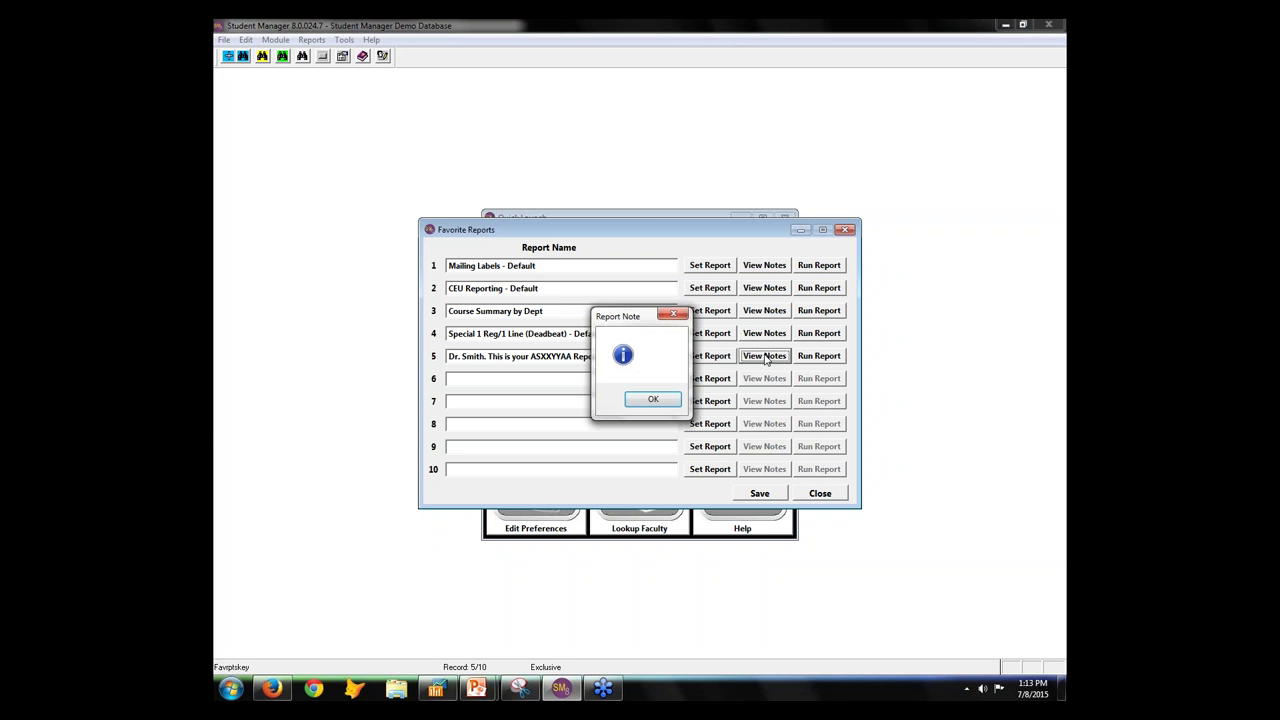
left_click(662, 403)
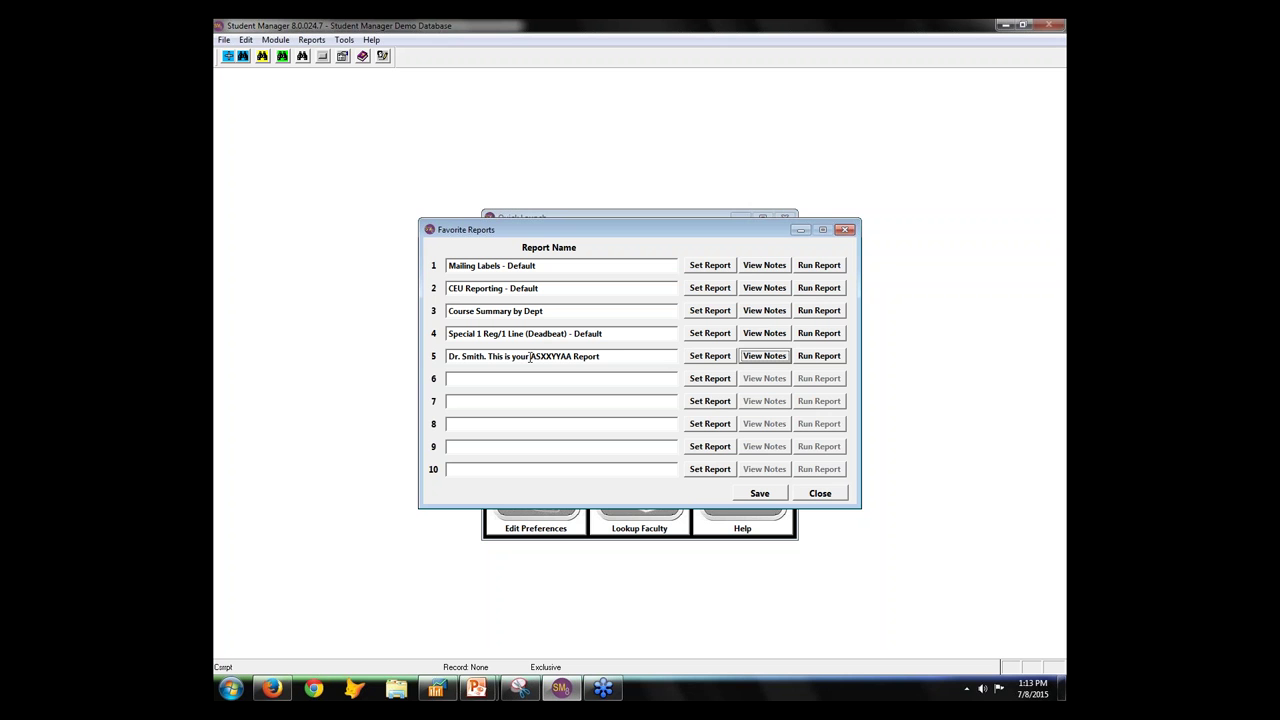
left_click_drag(627, 357, 463, 356)
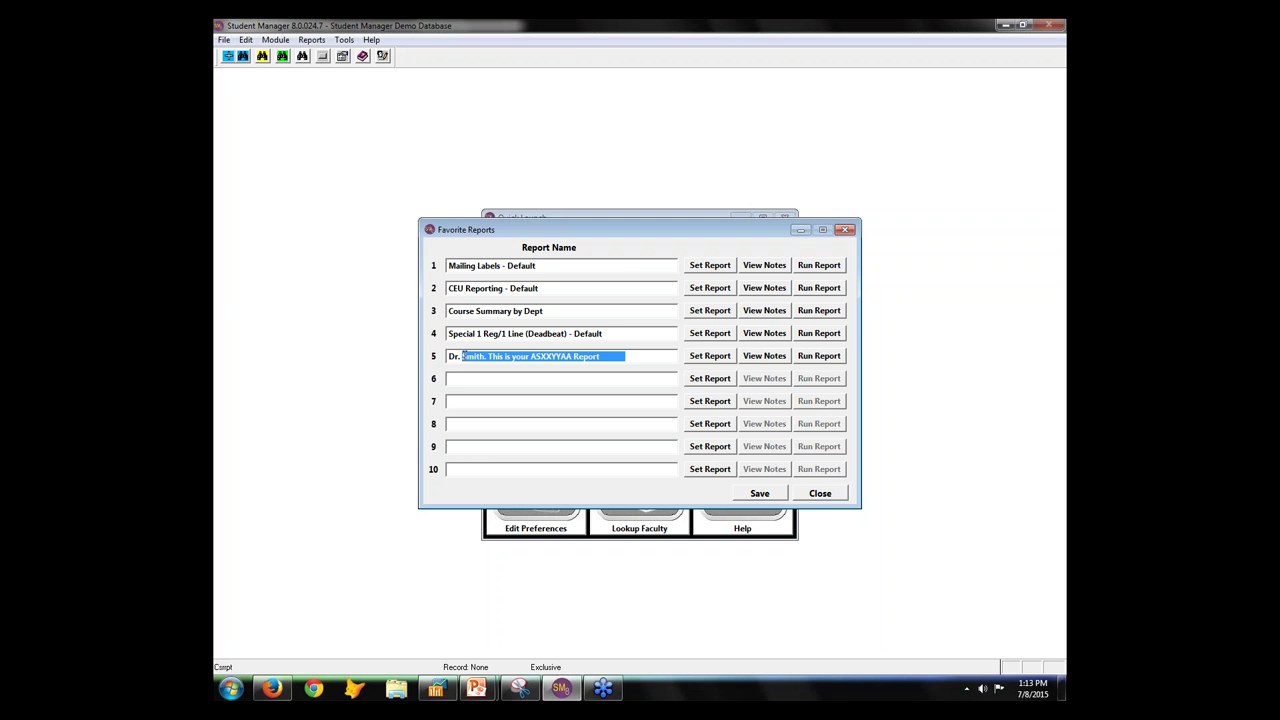
left_click(730, 357)
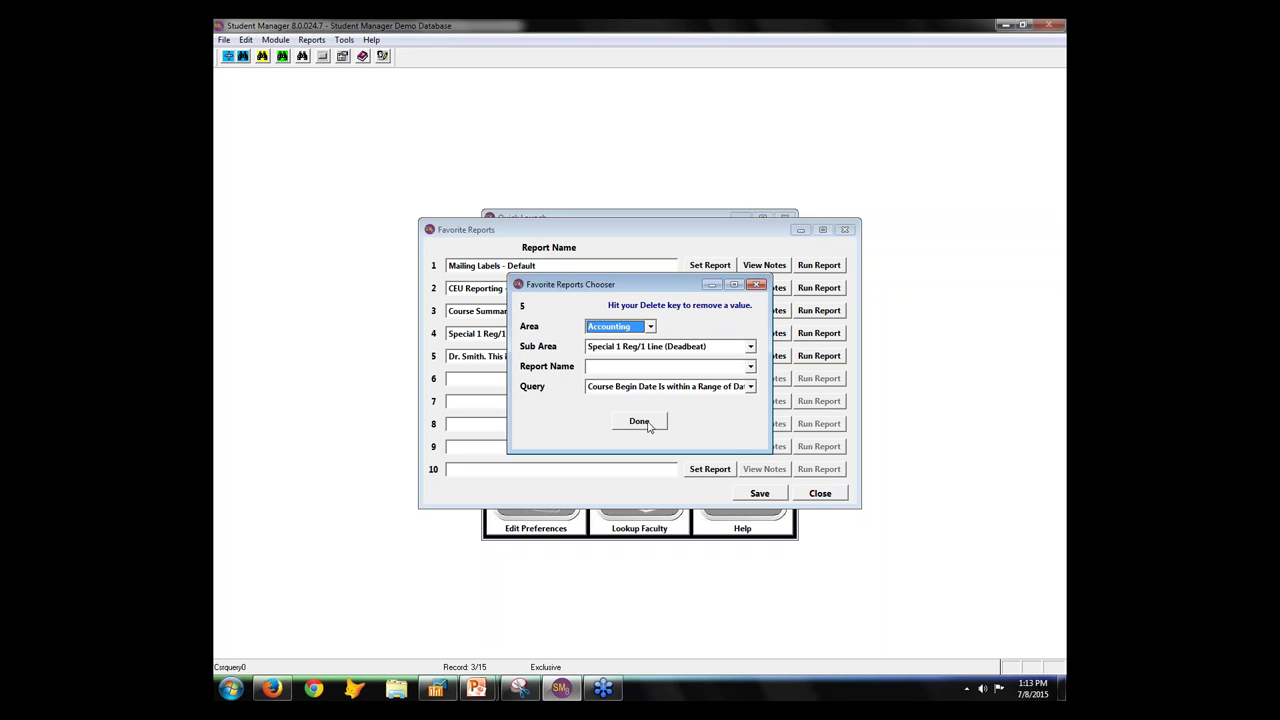
left_click(640, 421)
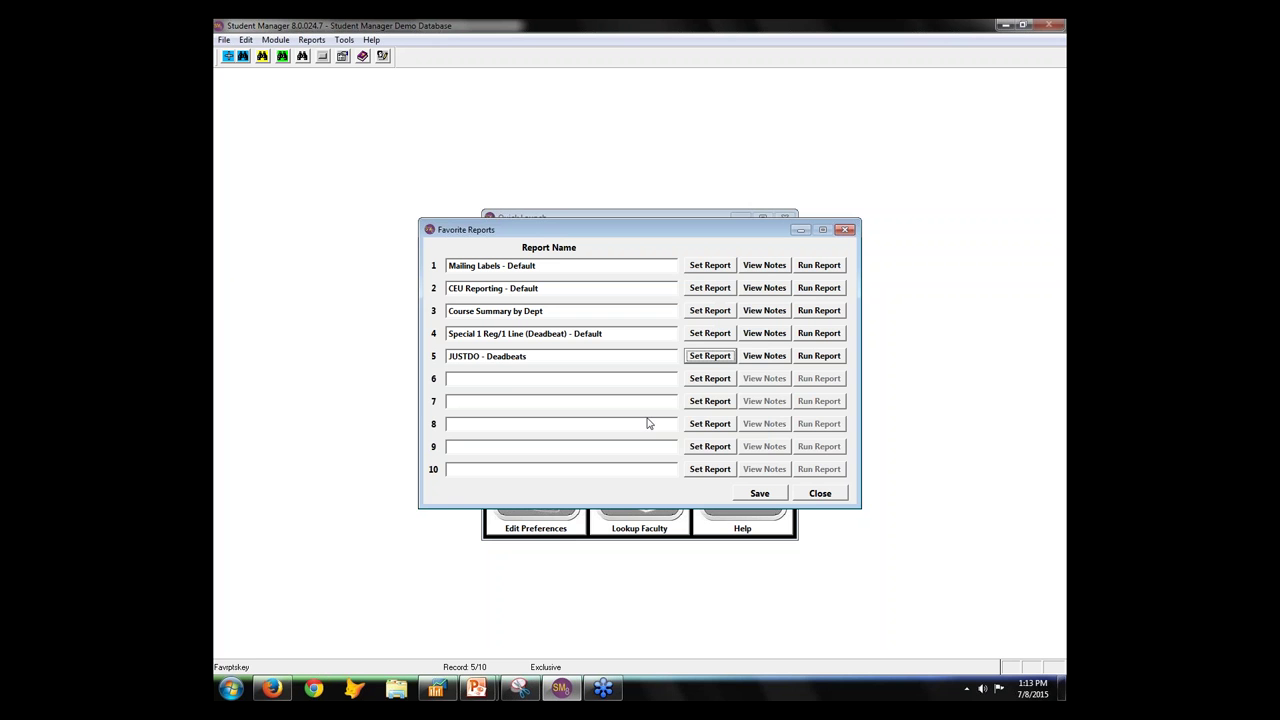
Review favorite 5's report settings and the queries available for it, keeping the existing Course Begin Date range query.
left_click(709, 356)
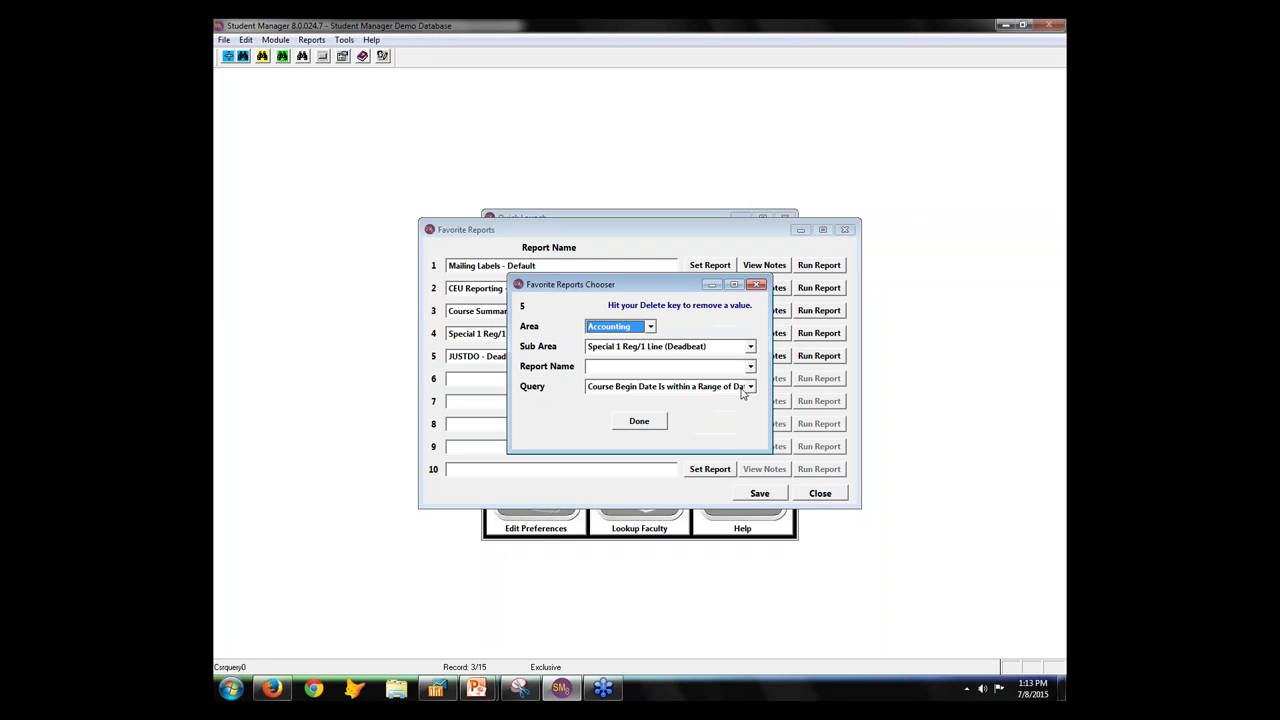
left_click(751, 388)
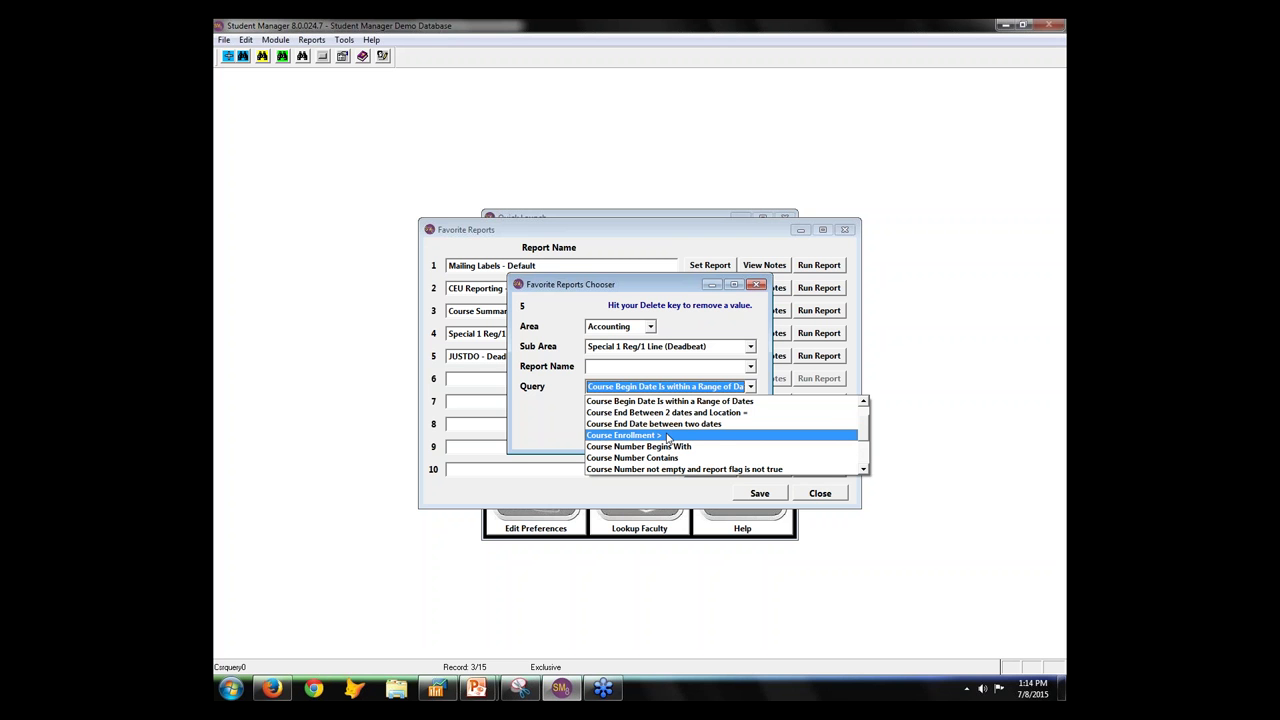
left_click(745, 322)
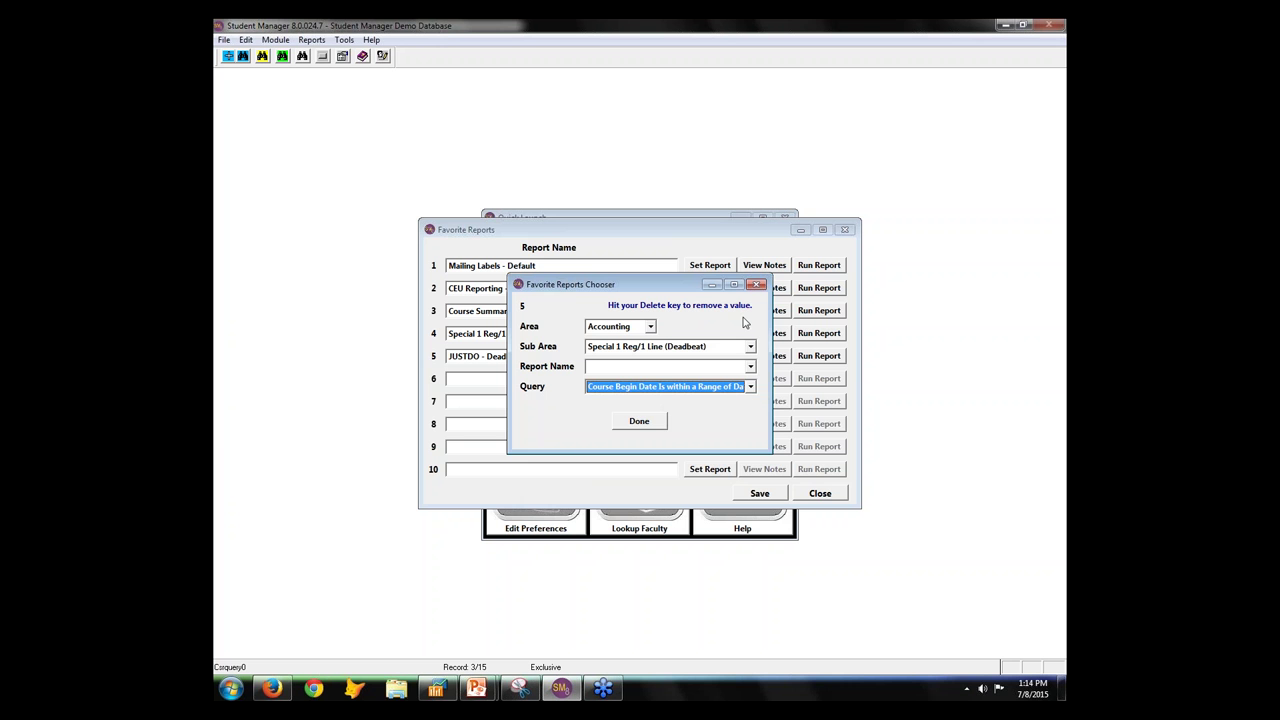
left_click(640, 421)
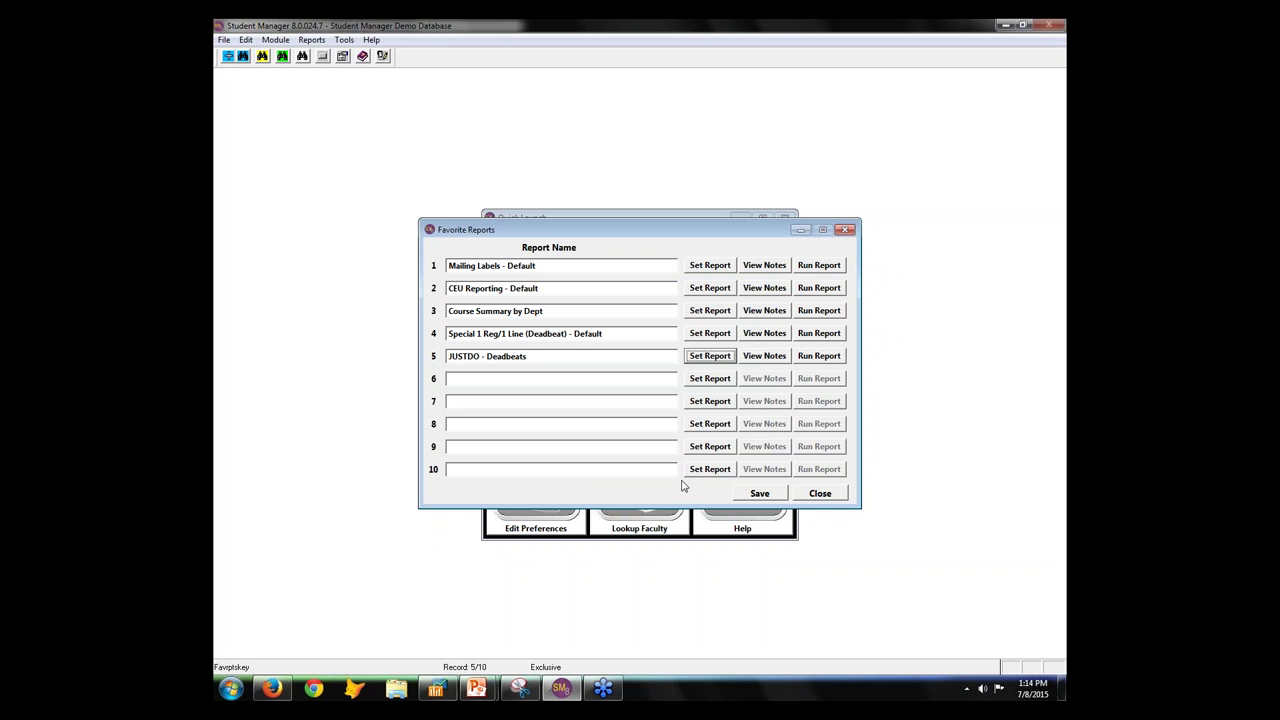
Rename favorite 5 with the recipient's first name followed by "this is your outstanding balances Report" and save the favorites list.
left_click(548, 358)
left_click_drag(548, 358, 374, 363)
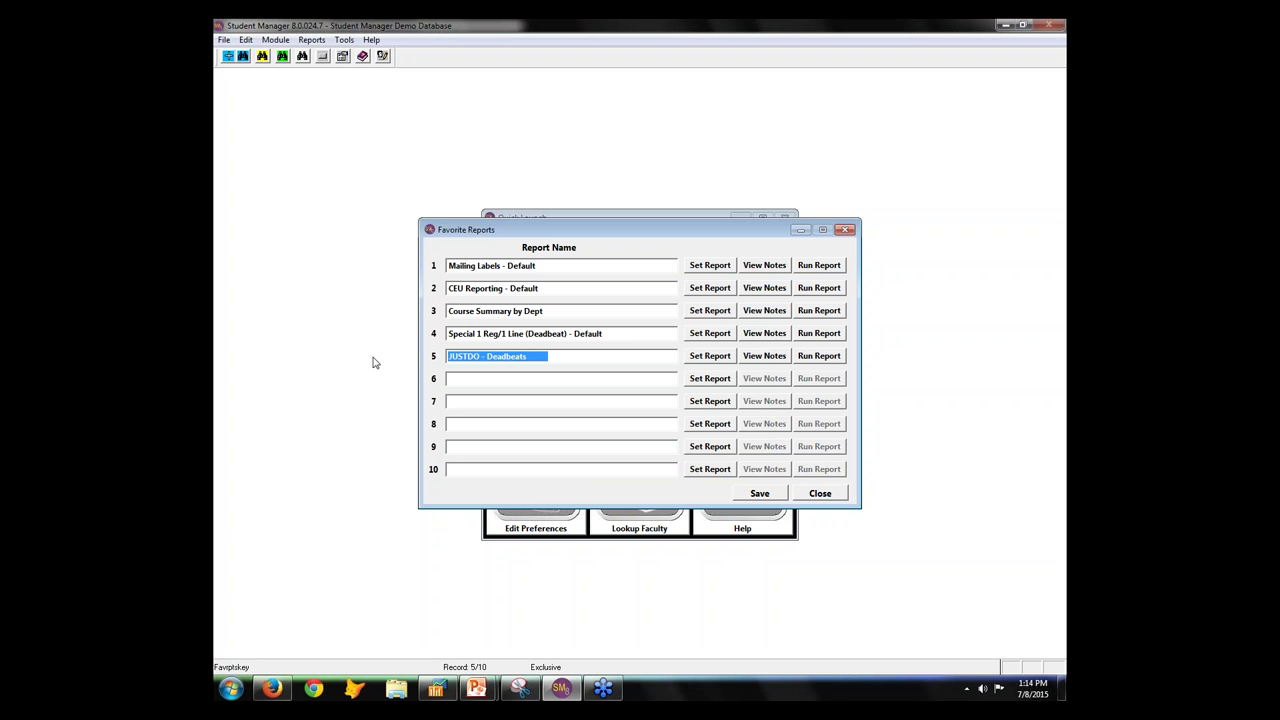
type("Pau")
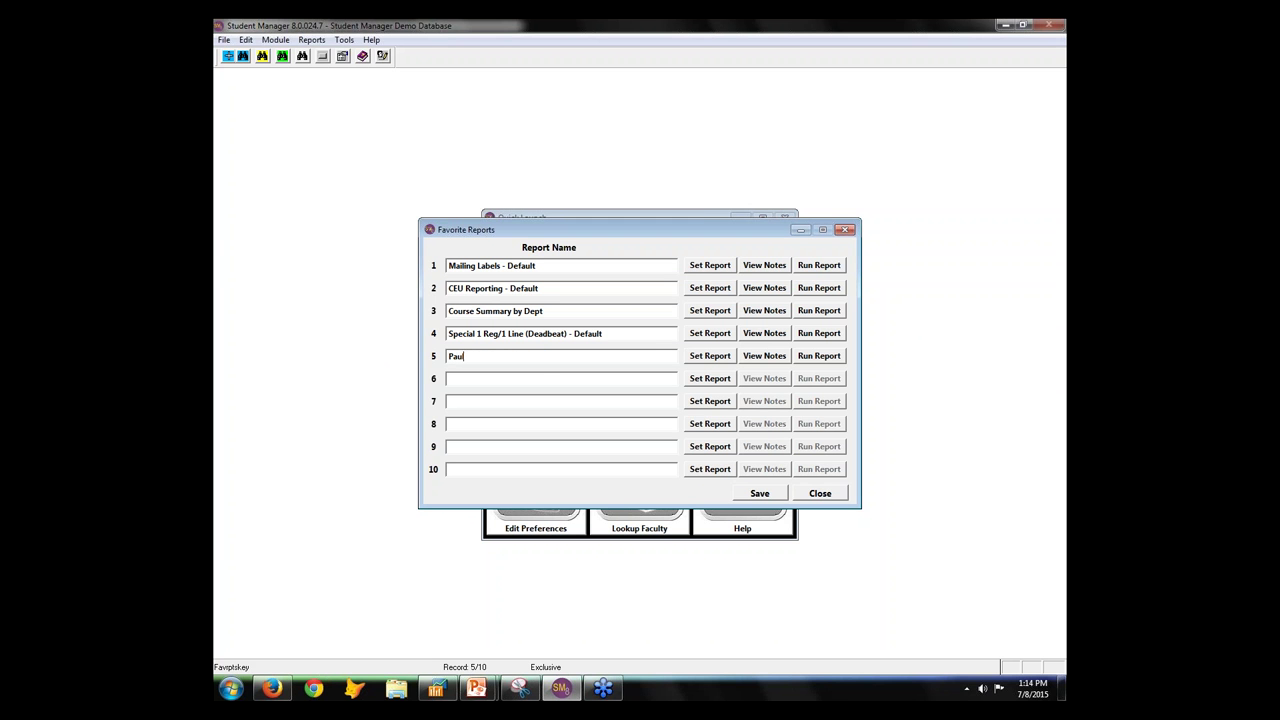
type("la this is your outstanding balances Report")
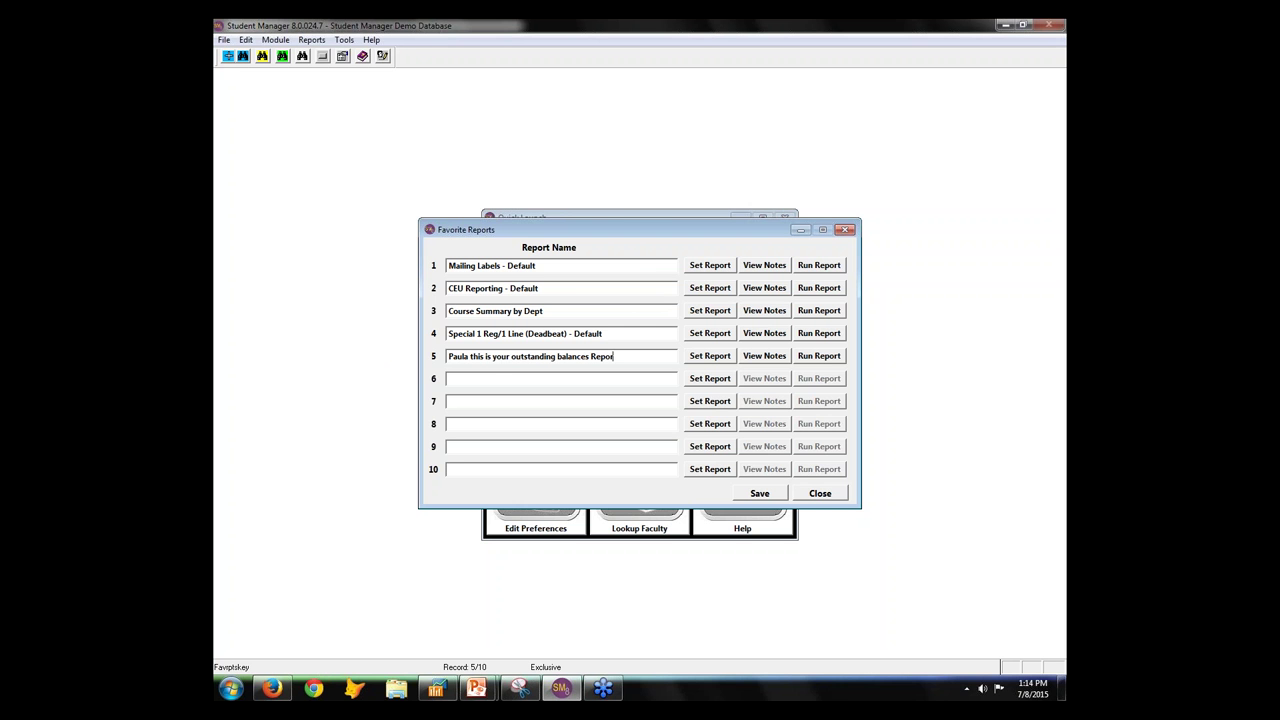
left_click(650, 316)
left_click(765, 497)
Close the Favorite Reports list, reopen it to check the saved custom name, and close it again.
mouse_move(727, 237)
left_mouse_down()
mouse_move(963, 397)
mouse_move(707, 227)
left_mouse_up()
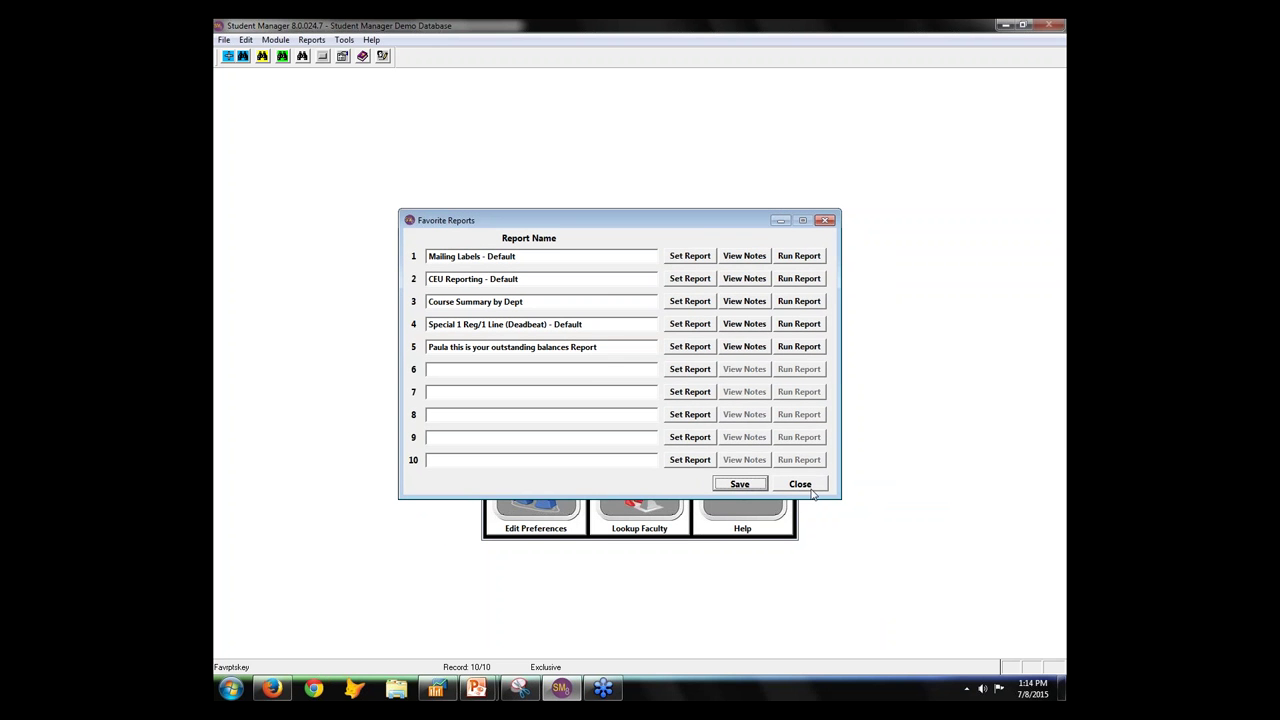
left_click(811, 490)
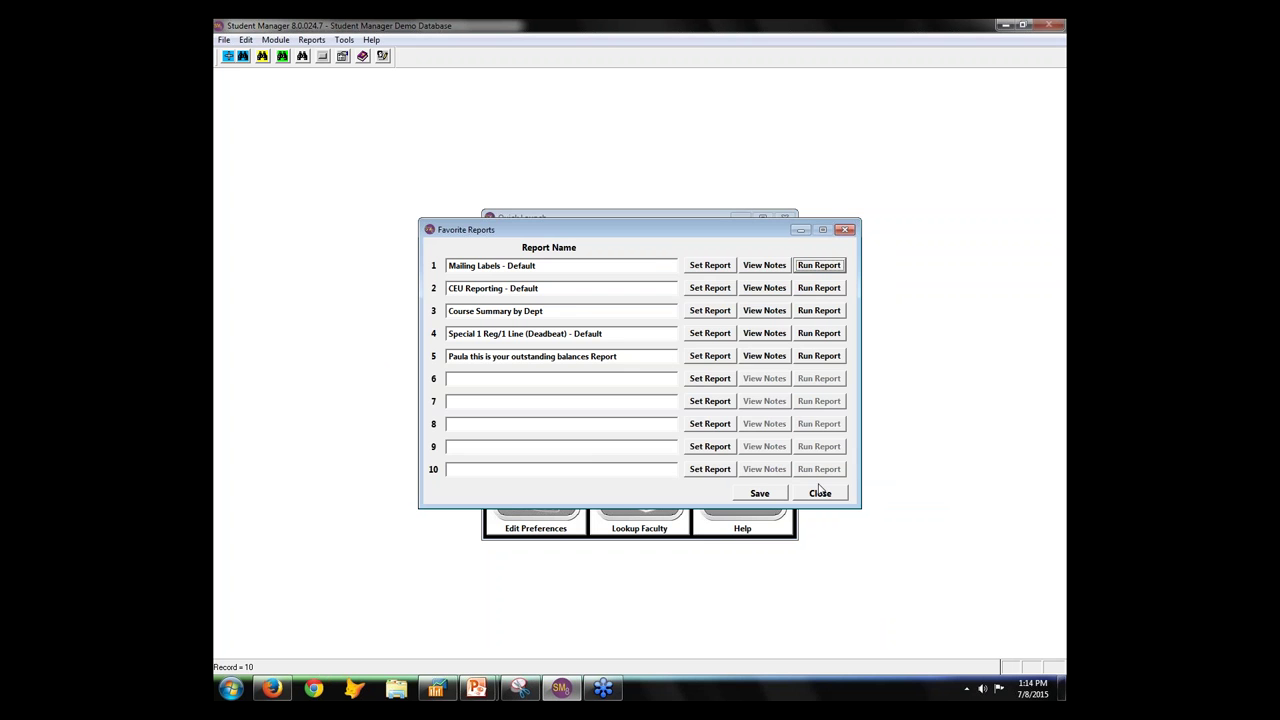
left_click(822, 492)
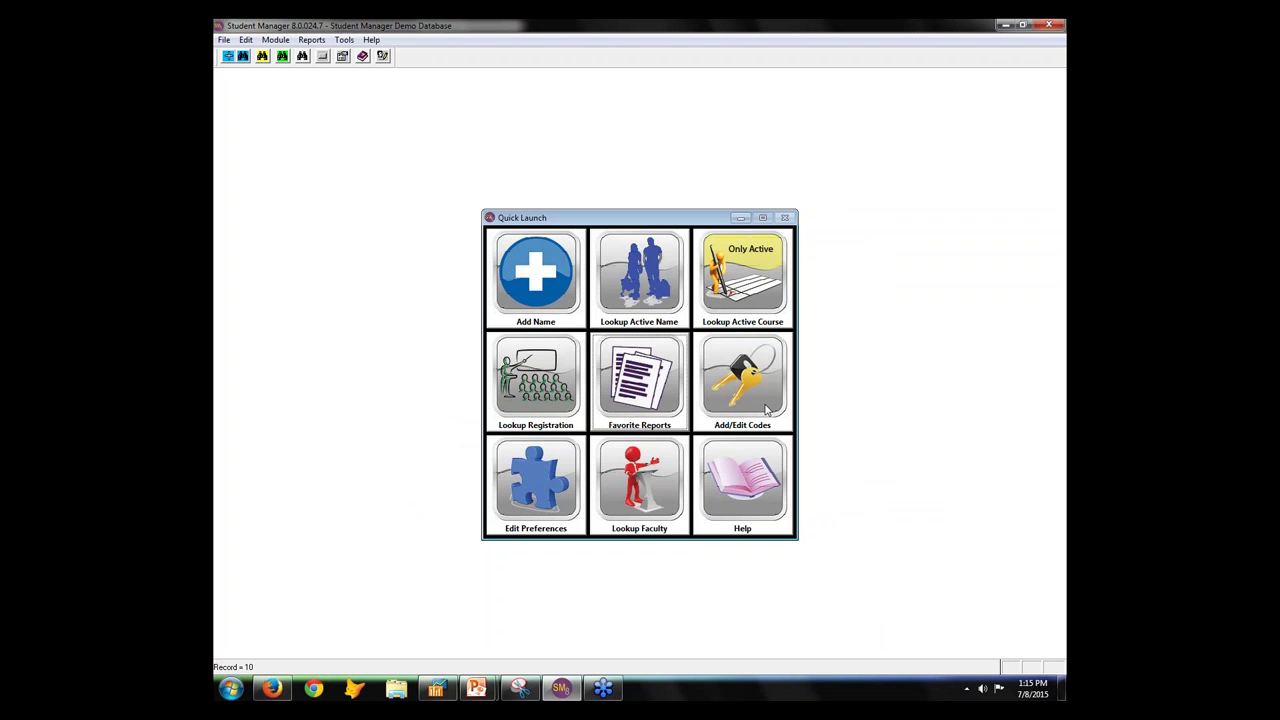